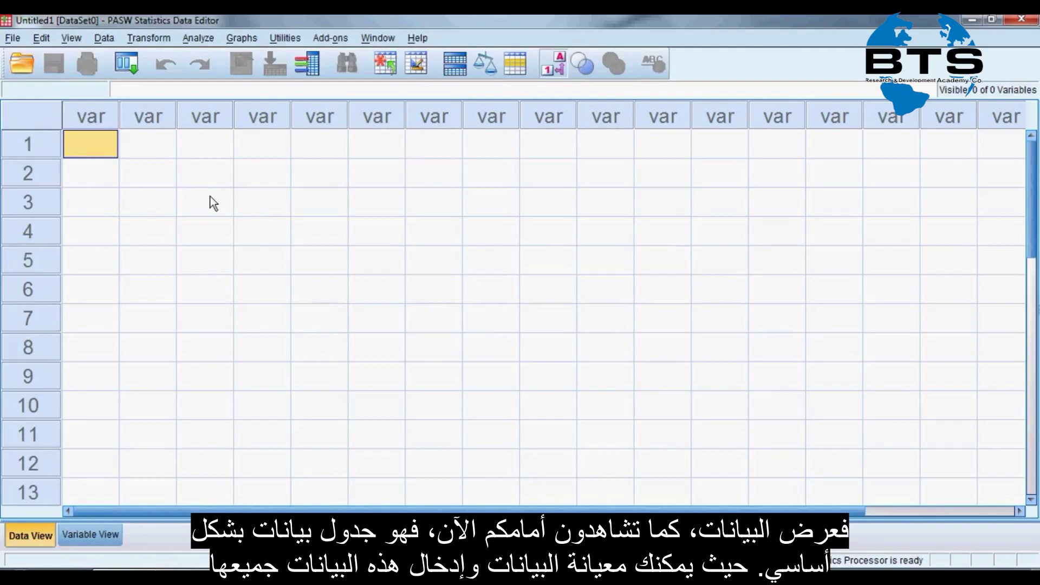
- Examine how the empty data sheet is organised, with rows as cases and columns as variables
click(39, 145)
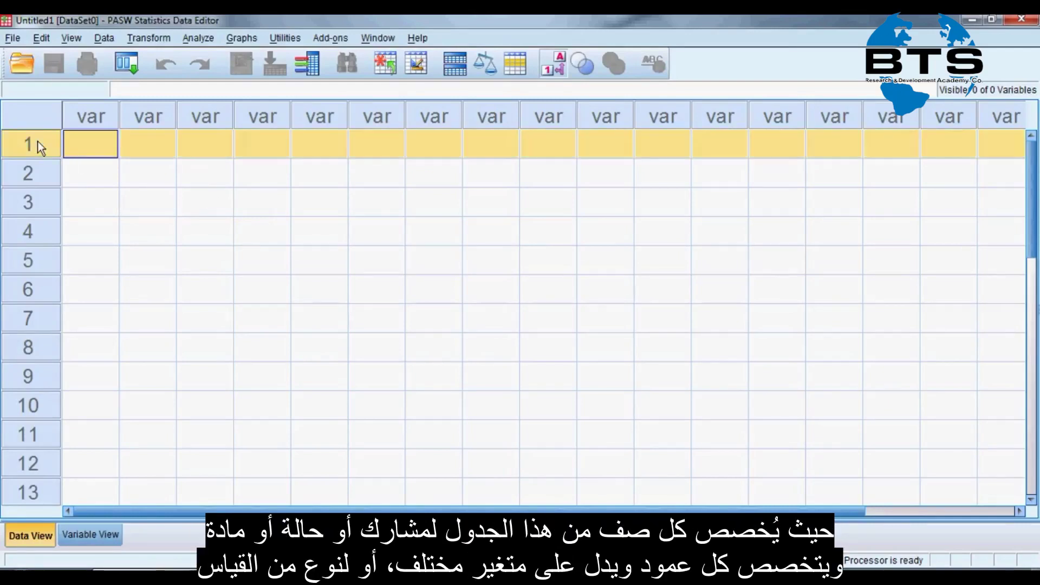
click(28, 171)
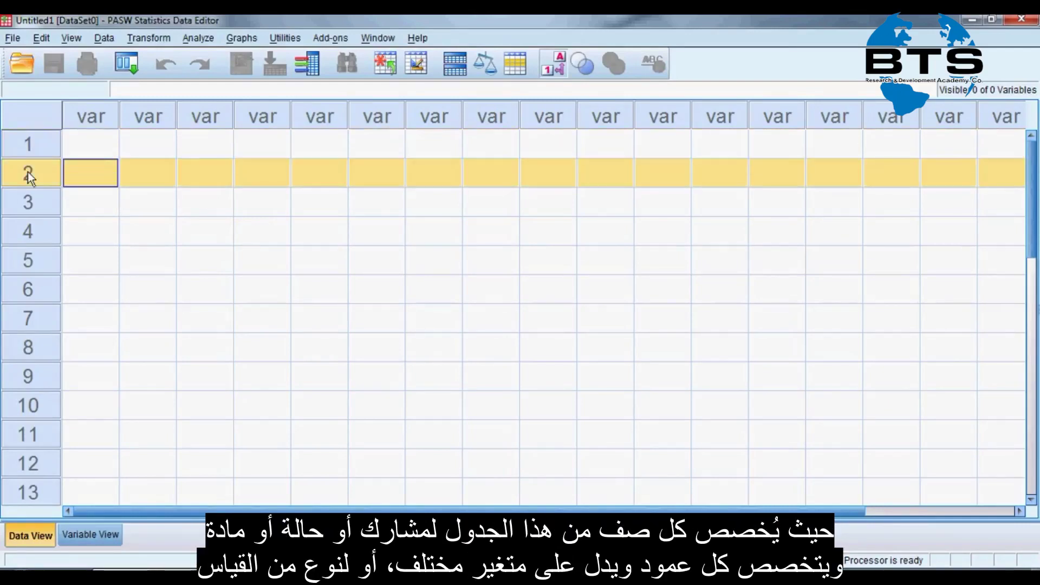
click(25, 206)
click(16, 238)
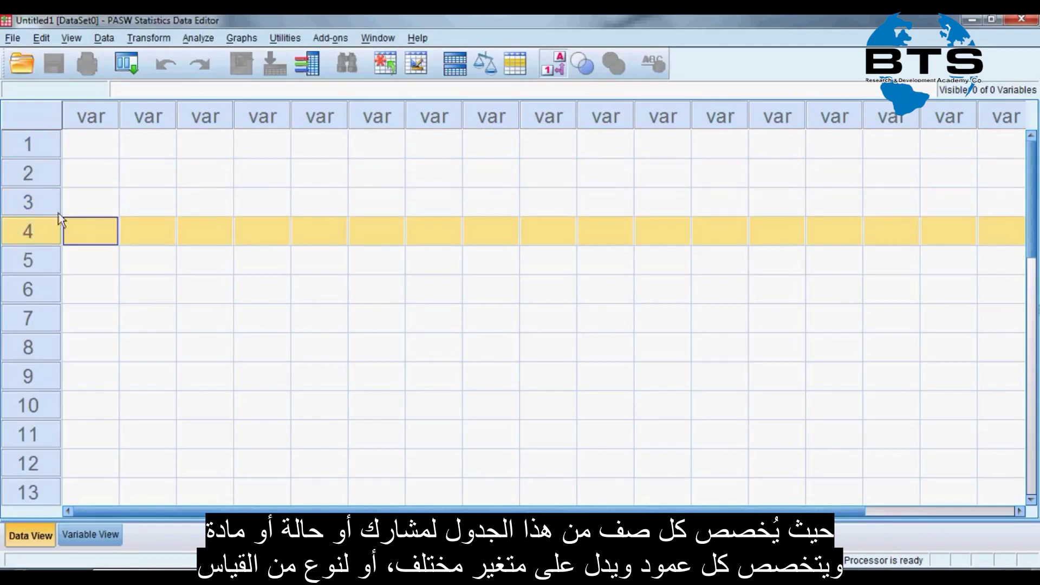
click(87, 120)
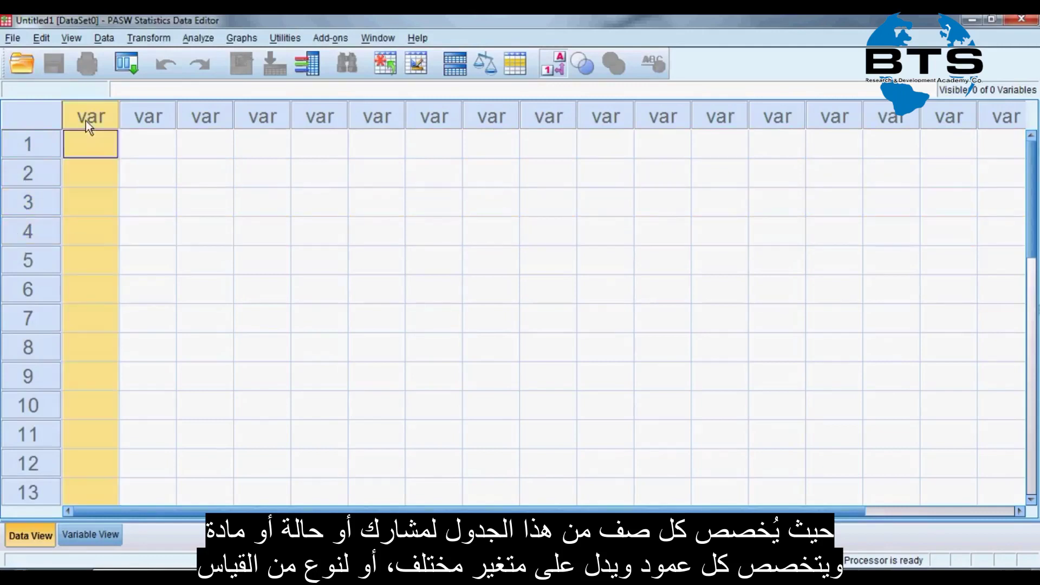
click(132, 120)
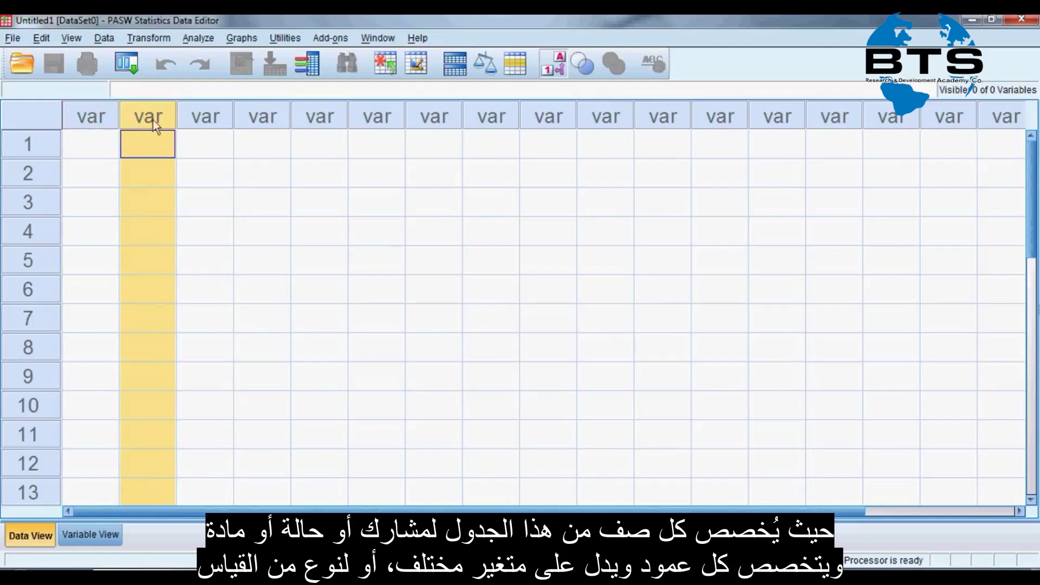
click(197, 119)
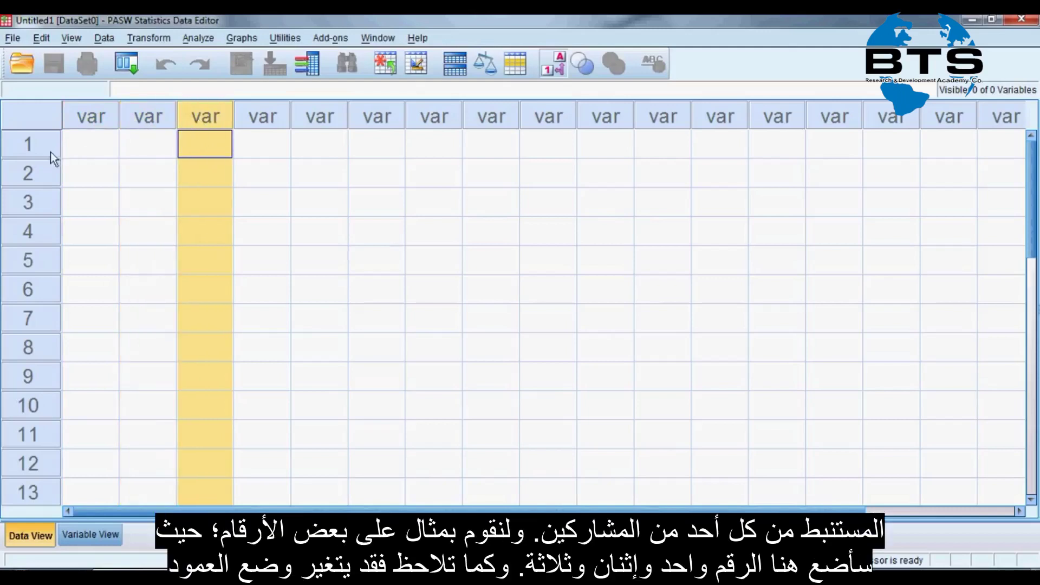
click(24, 151)
click(27, 173)
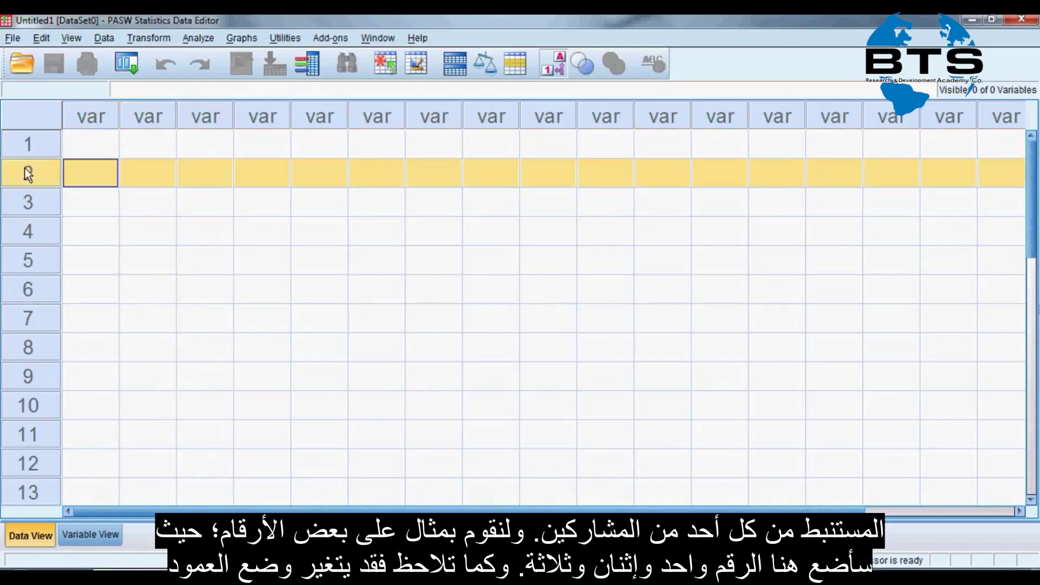
- Enter the values 1, 2 and 3 in the first three rows of the first column
click(98, 142)
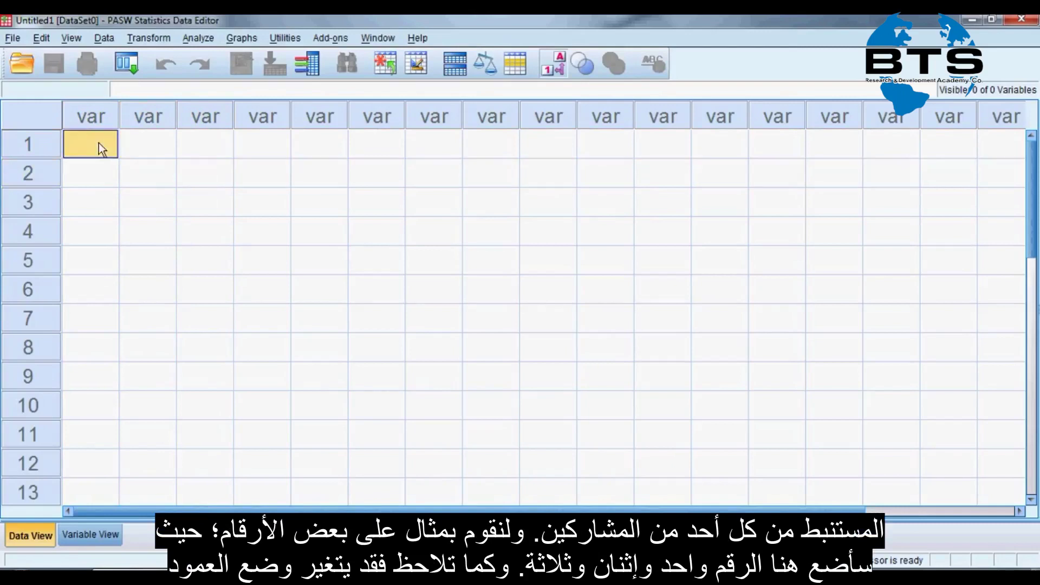
text(1)
key(Return)
text(2)
key(Return)
text(3)
key(Return)
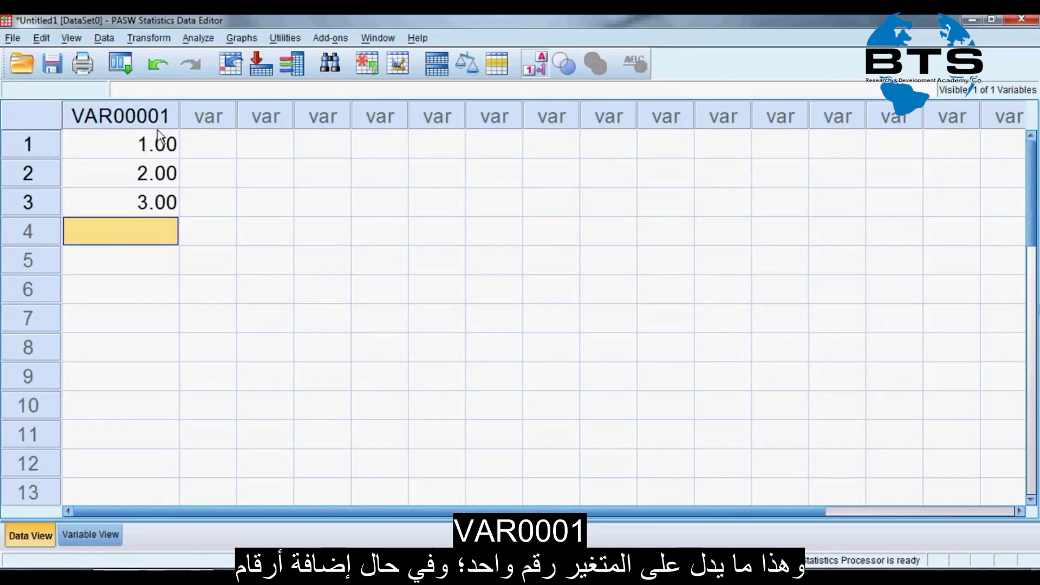
- Enter the value 4 in the first row of the second column
click(210, 146)
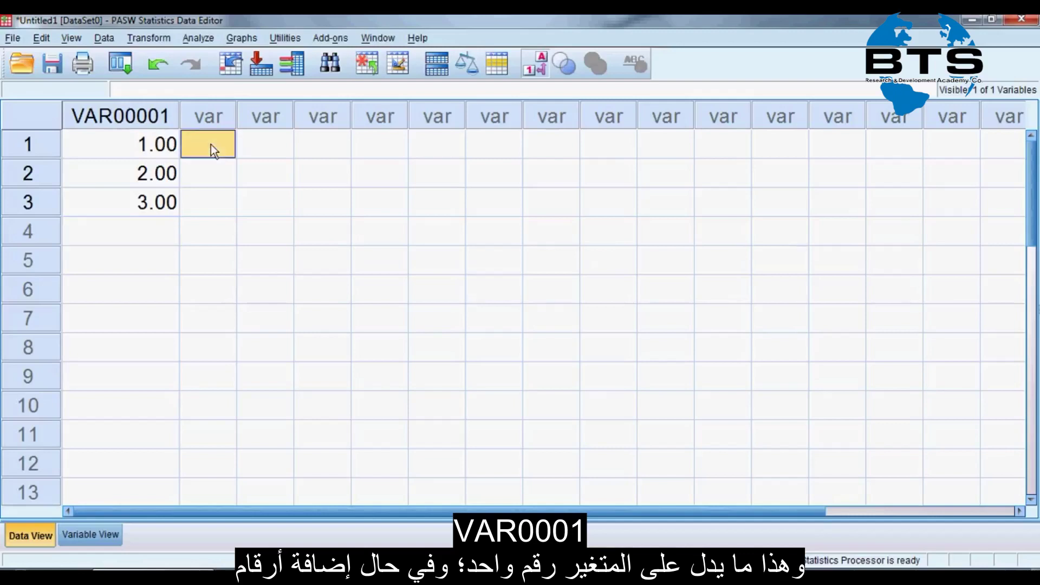
text(4)
key(Return)
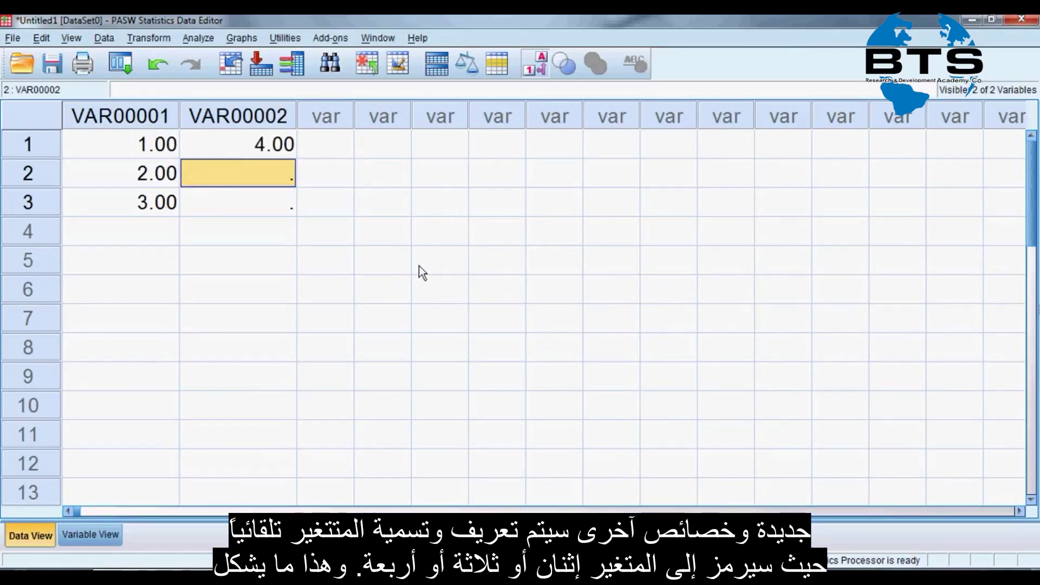
click(331, 113)
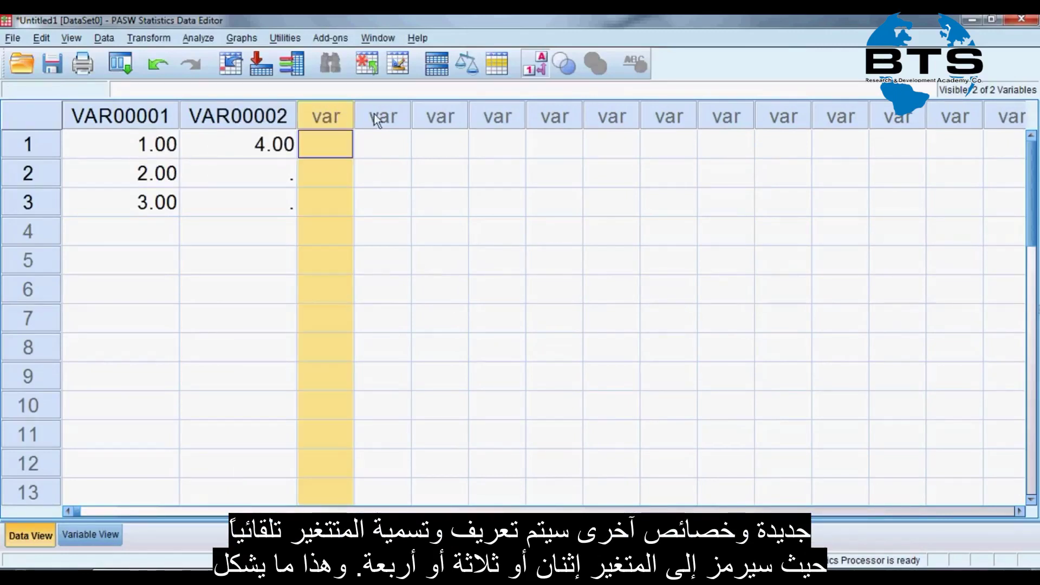
click(378, 116)
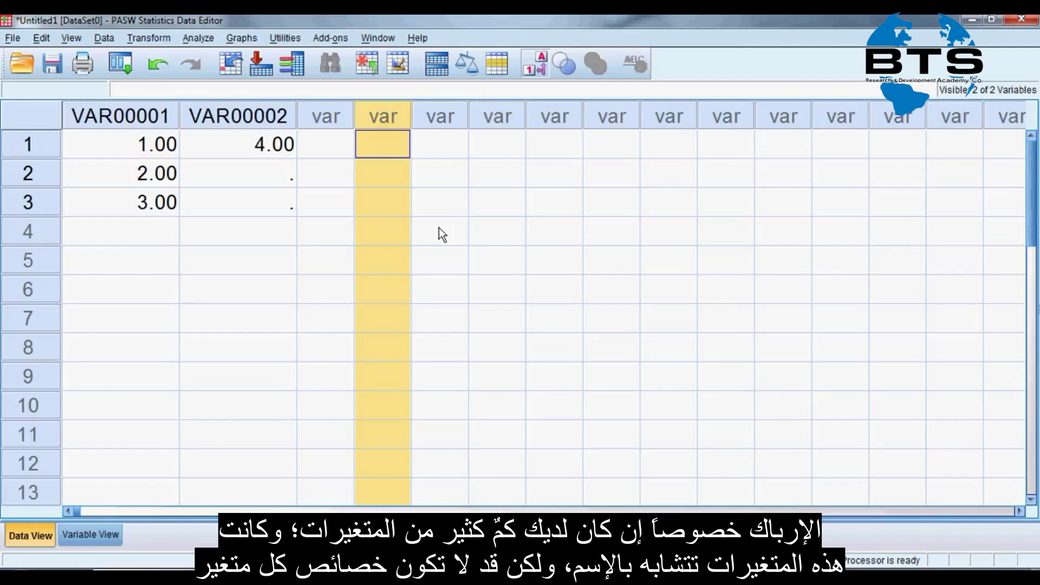
click(155, 112)
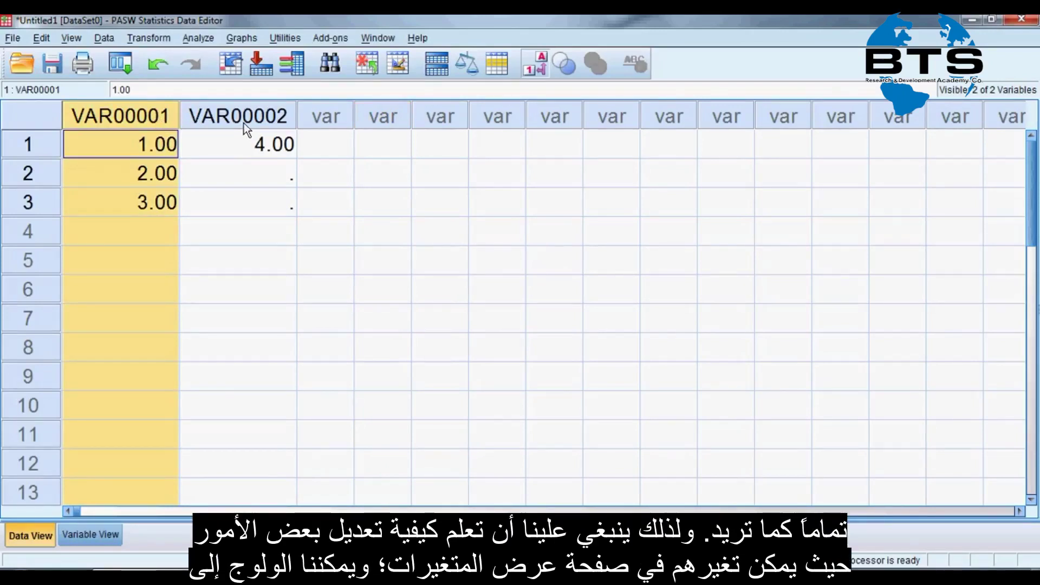
- Switch to Variable View and delete the second variable
click(85, 533)
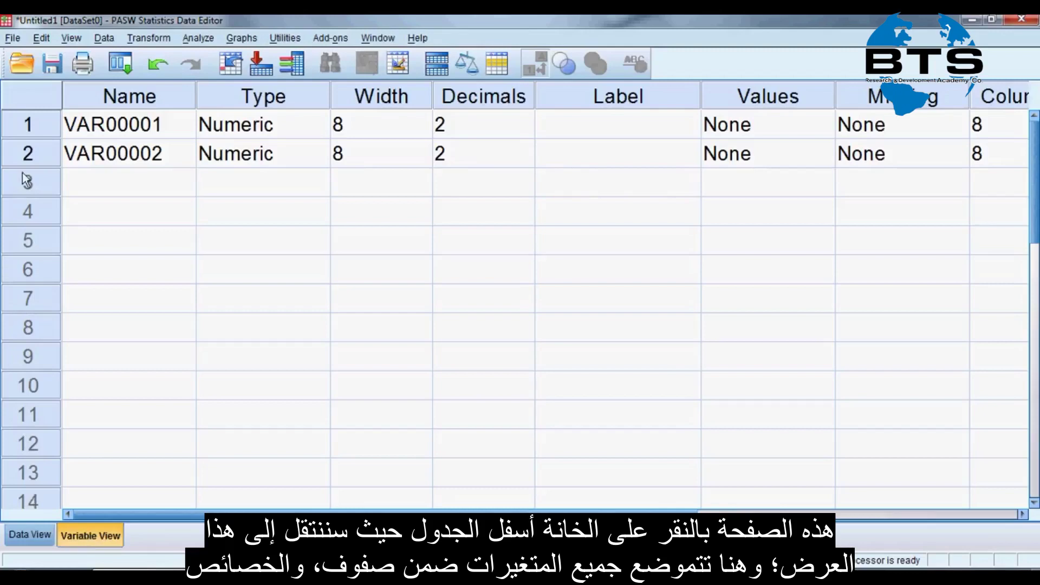
click(40, 131)
click(37, 157)
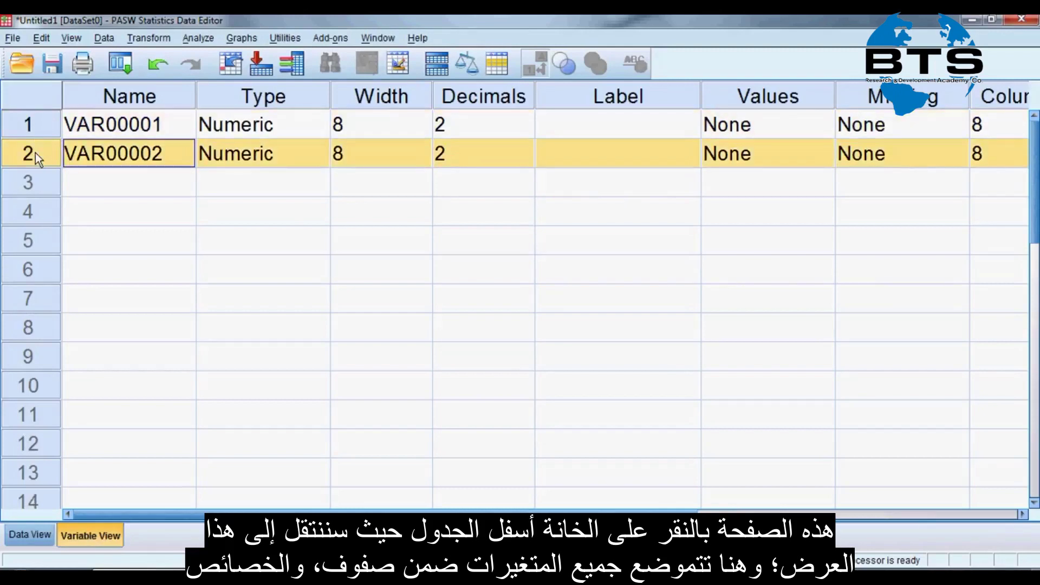
click(113, 97)
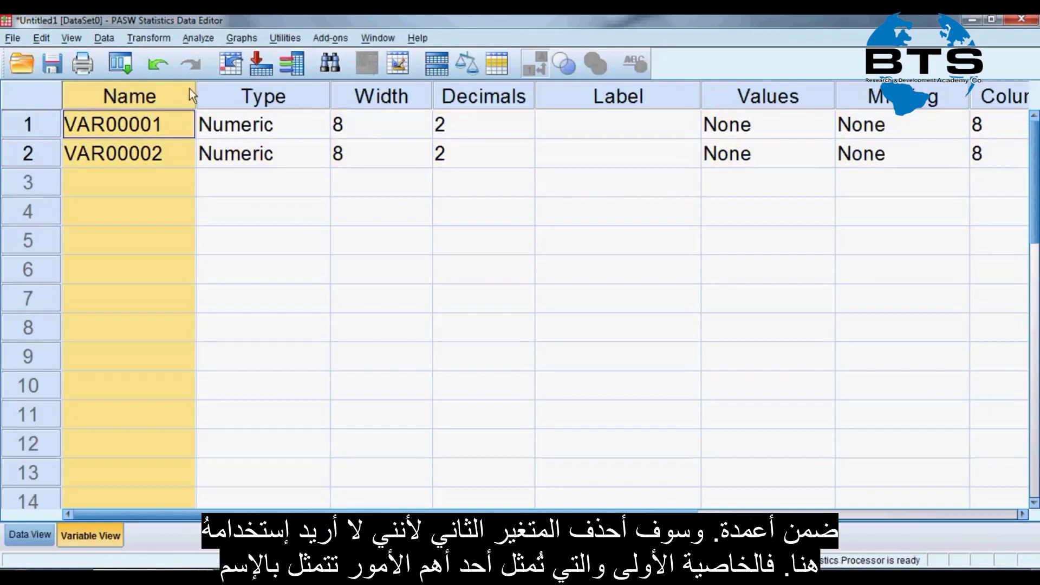
click(230, 94)
click(38, 160)
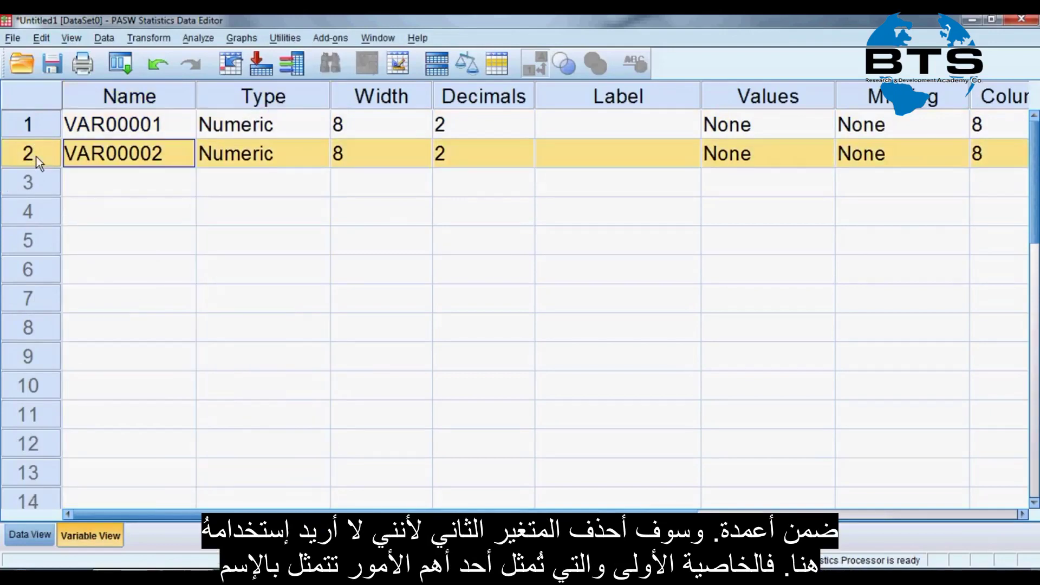
key(Delete)
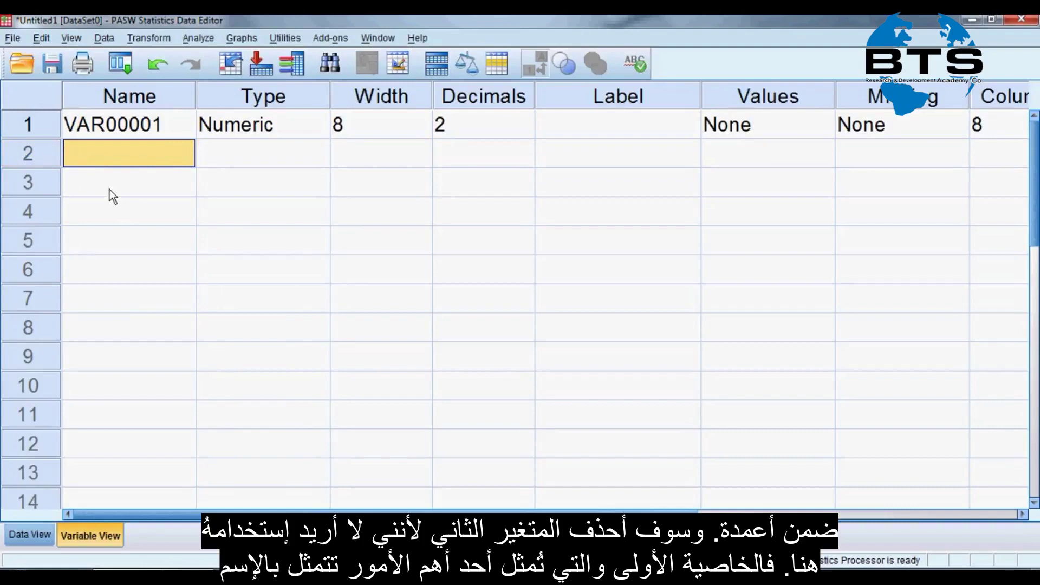
- Try to rename the remaining variable as "Having a space"
click(145, 101)
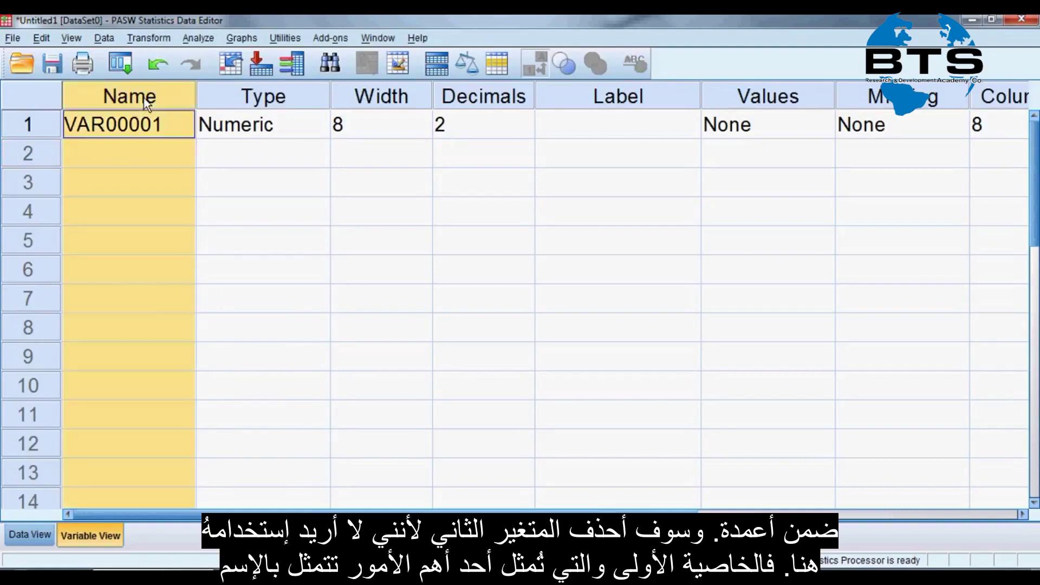
click(171, 124)
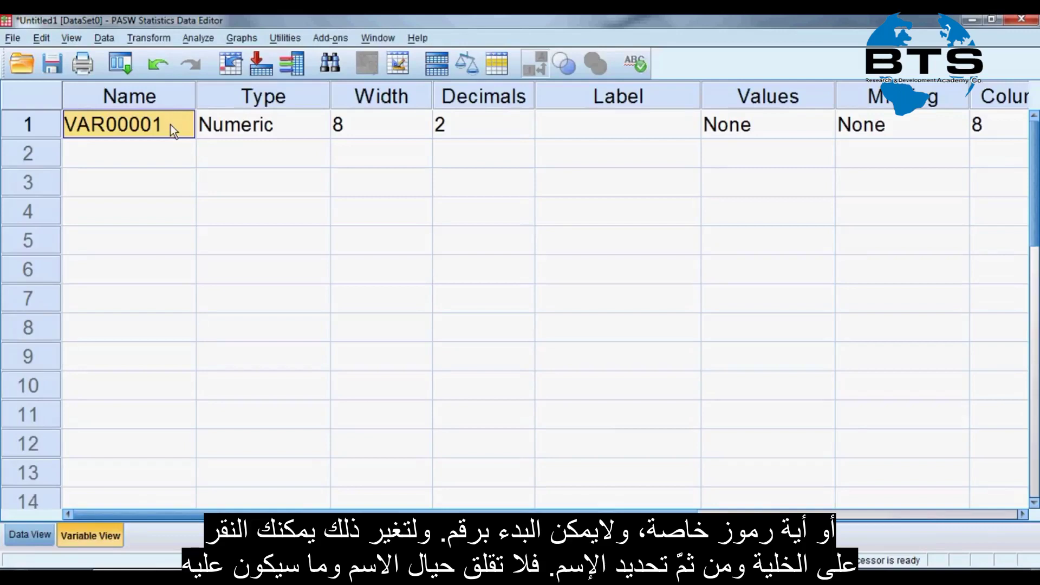
click(170, 124)
drag(170, 125, 63, 125)
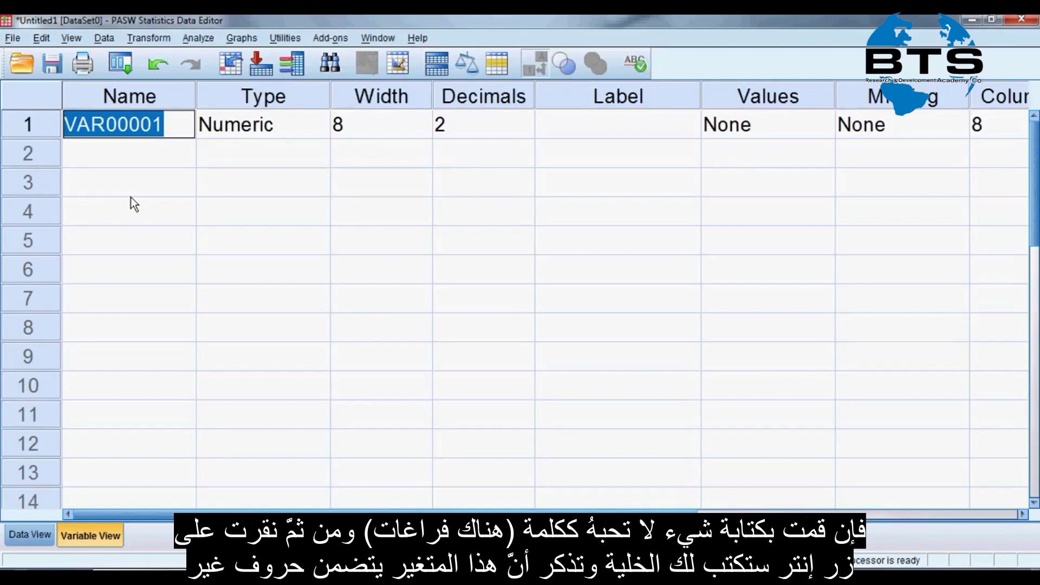
text(Have)
key(BackSpace)
text(ing a space)
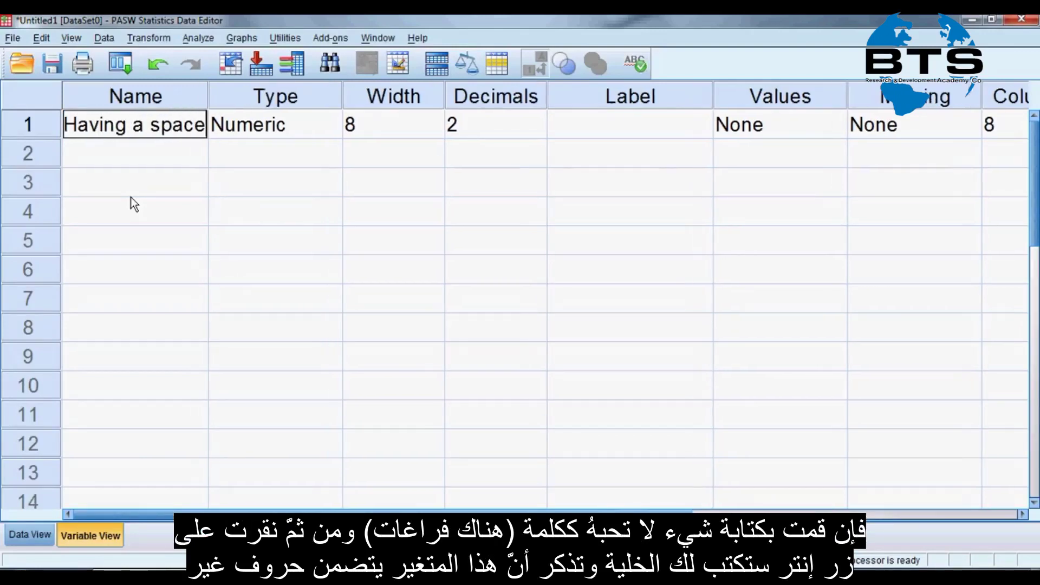
key(Return)
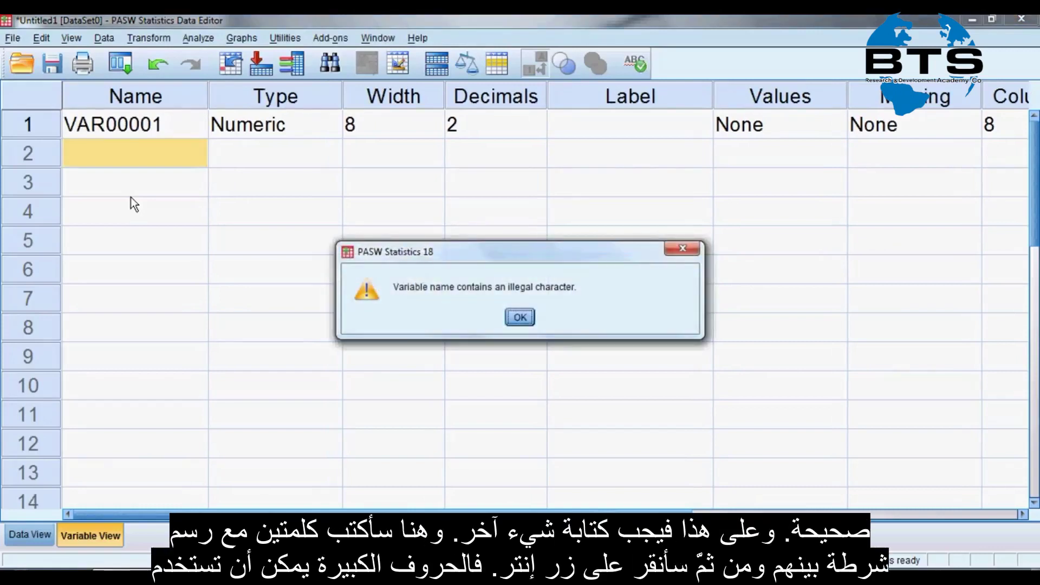
key(Return)
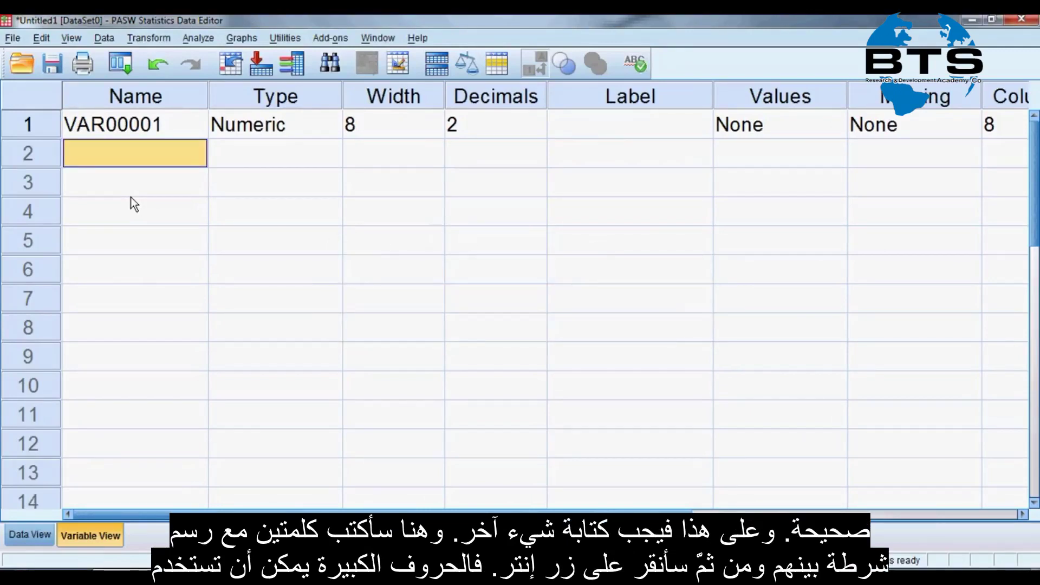
- Rename the variable as Random_Name and widen the Name column to fit the full name
key(Up)
text(Random)
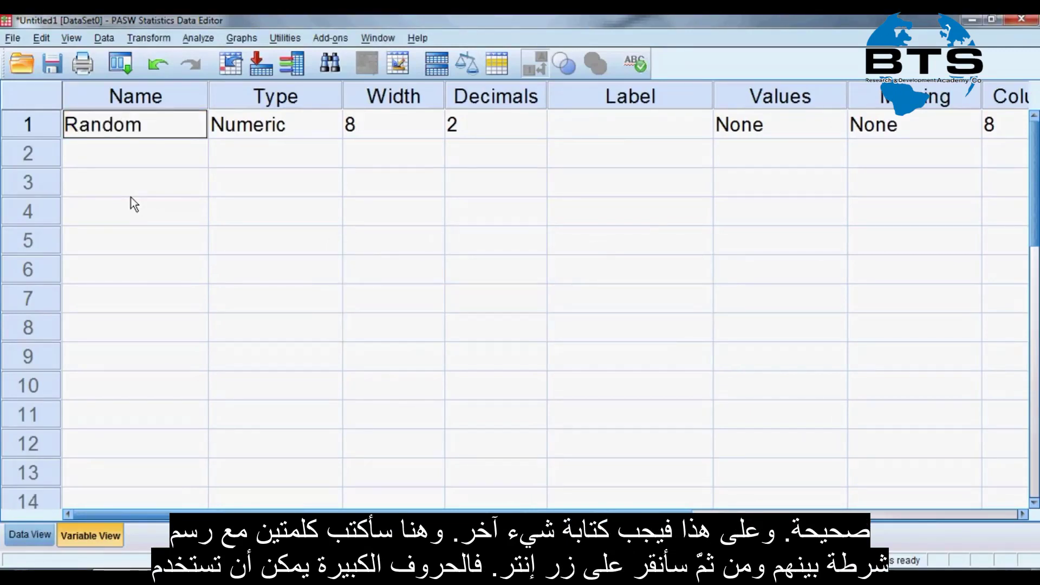
text(_Name)
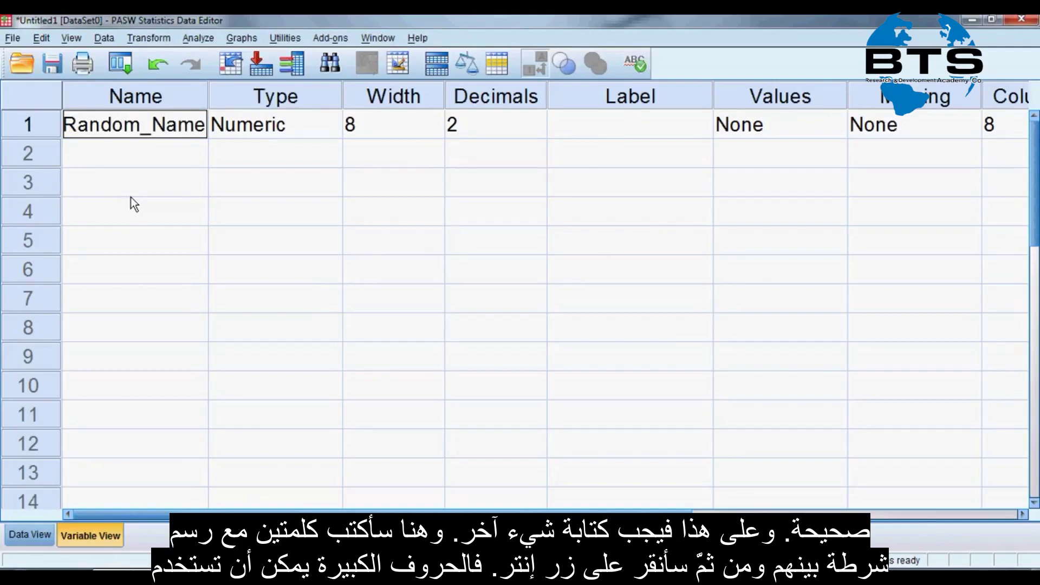
key(Return)
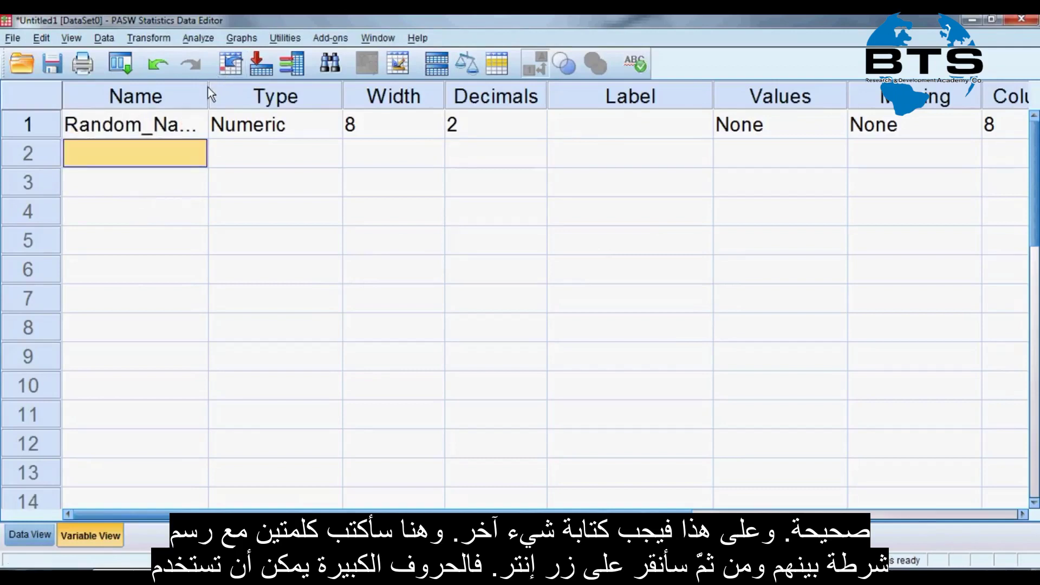
drag(208, 88, 235, 93)
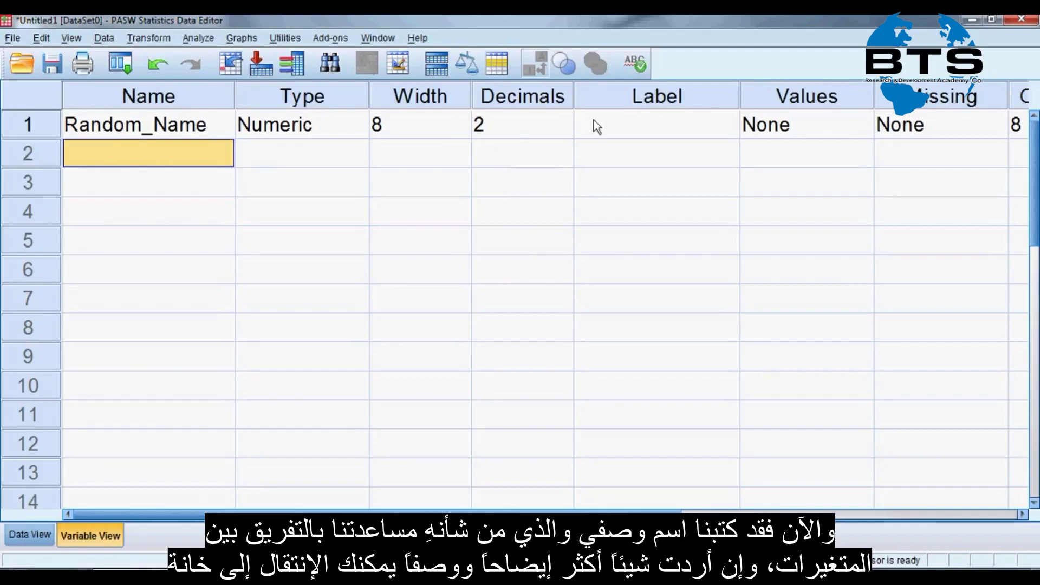
- Set the label of the Random_Name variable to "Anything you want!" and return to Data View
click(628, 126)
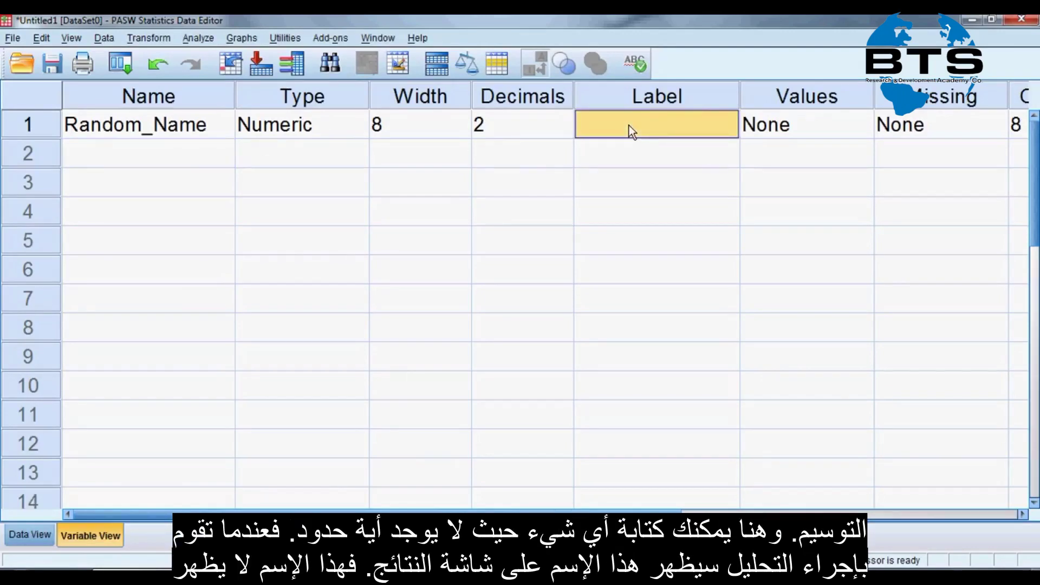
click(629, 125)
text(Any)
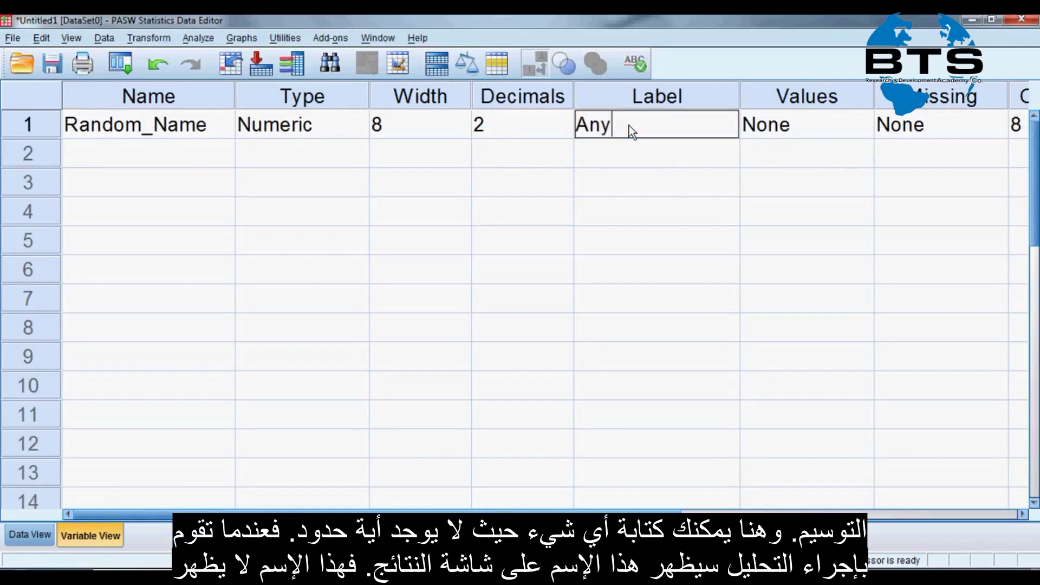
text(thing you want!)
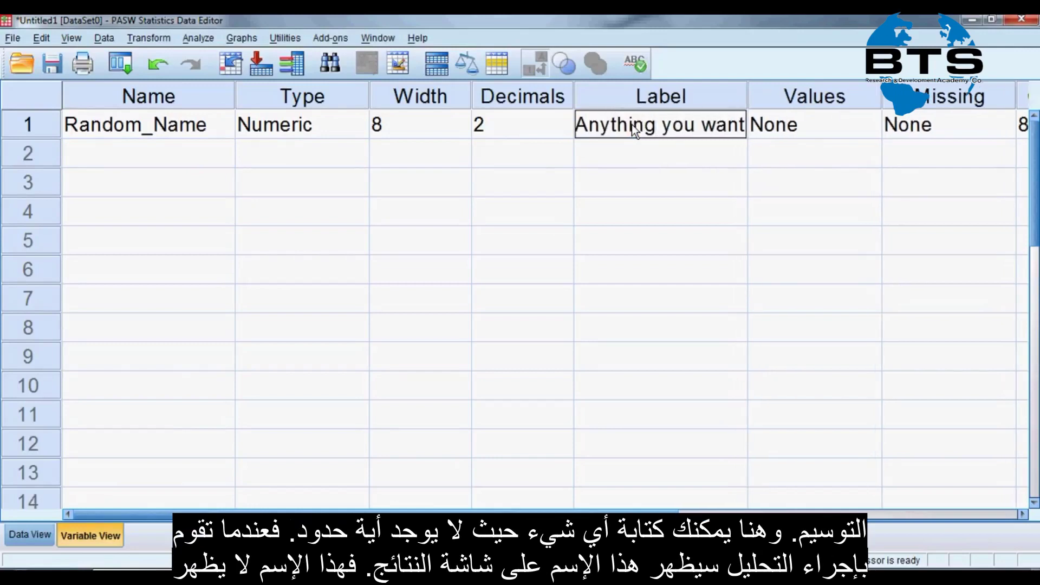
key(Return)
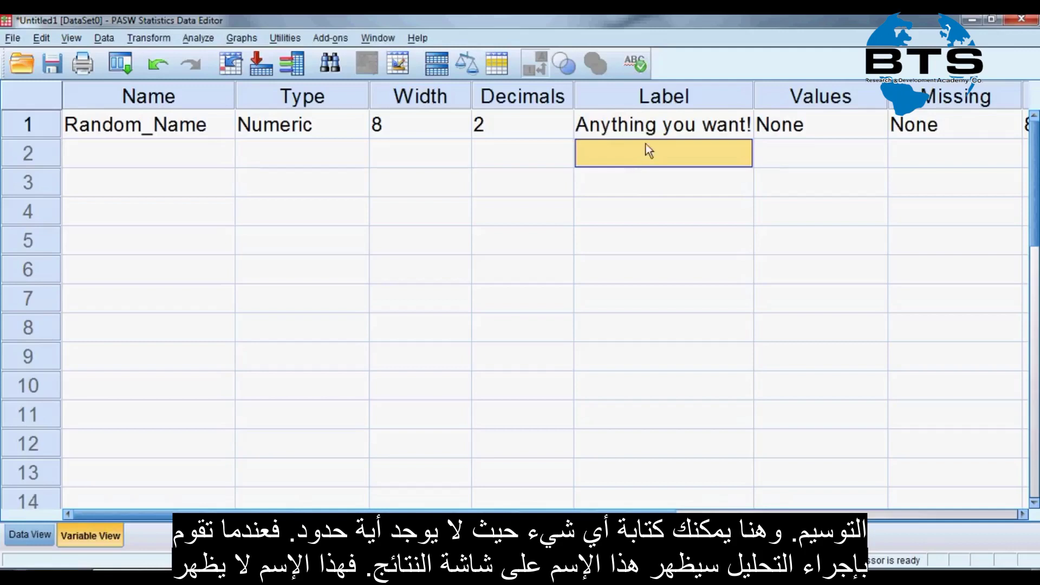
click(649, 125)
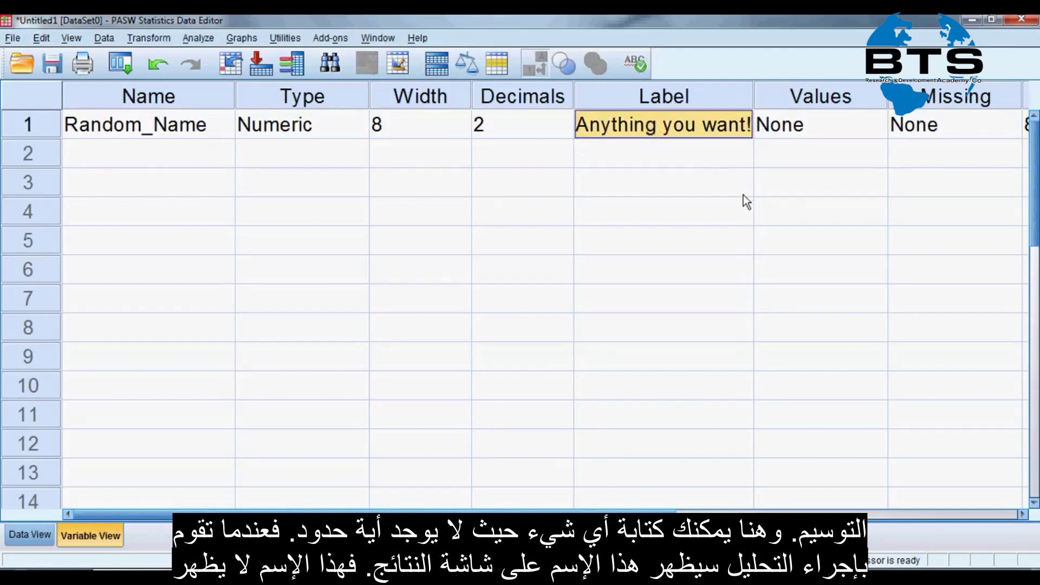
click(27, 534)
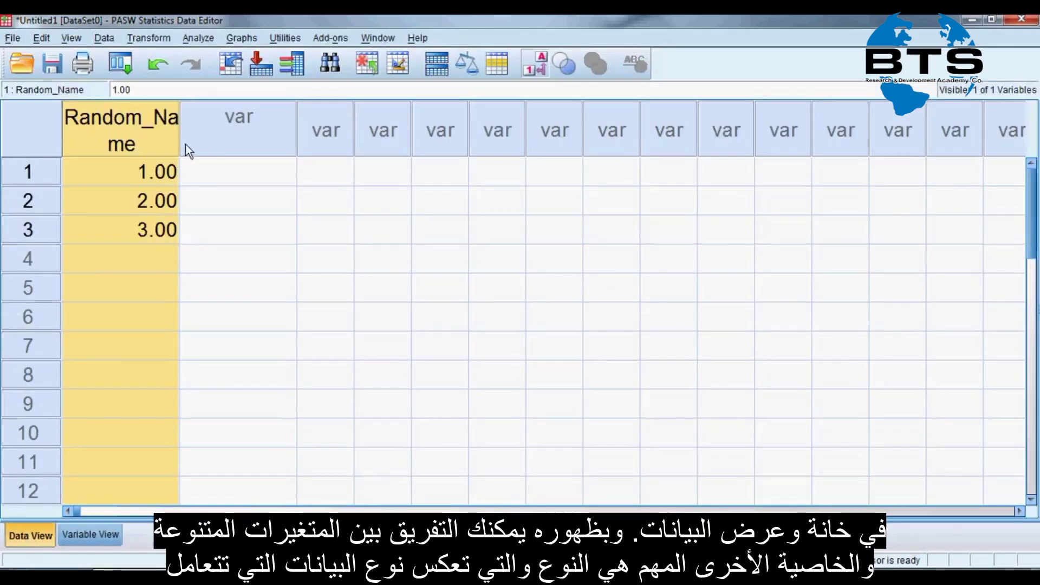
- Widen the Random_Name column in Data View to about 11 characters so its name fits on one line, and return to Variable View
drag(181, 144, 219, 138)
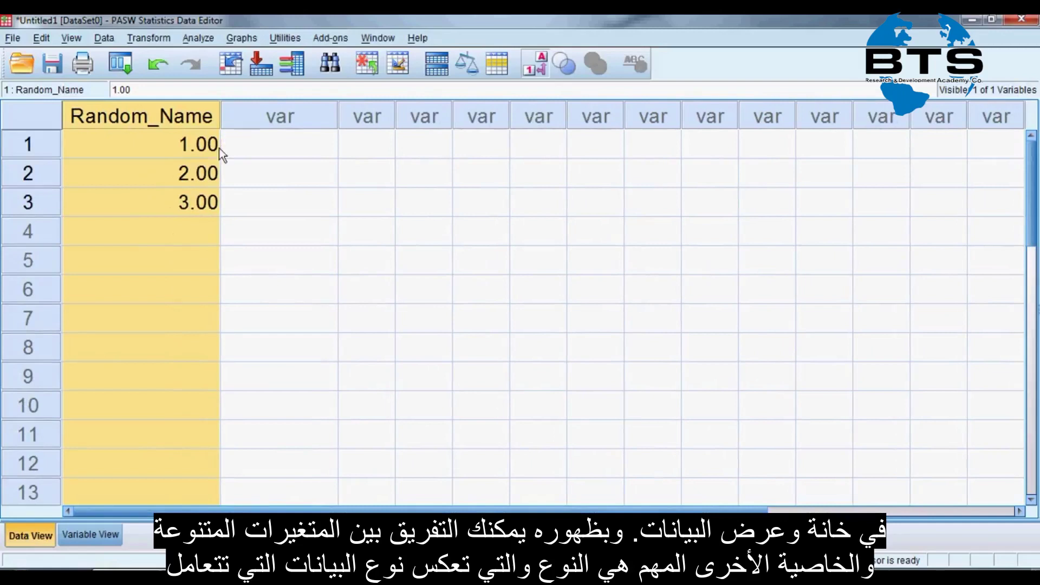
click(101, 527)
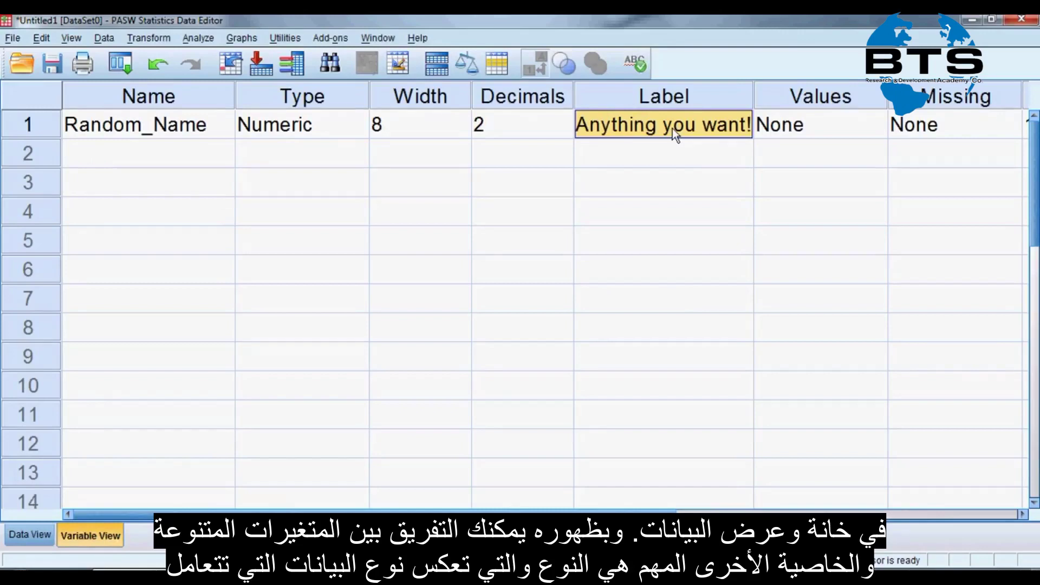
- Examine the Date, Dollar, String and Numeric settings available for the Random_Name variable's type, and cancel without changing it
click(349, 92)
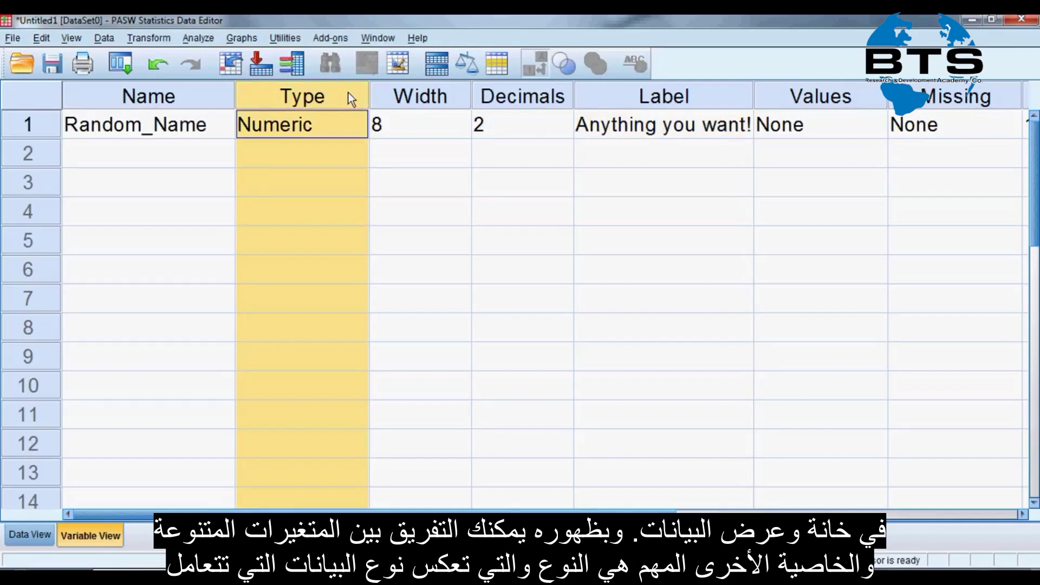
click(318, 123)
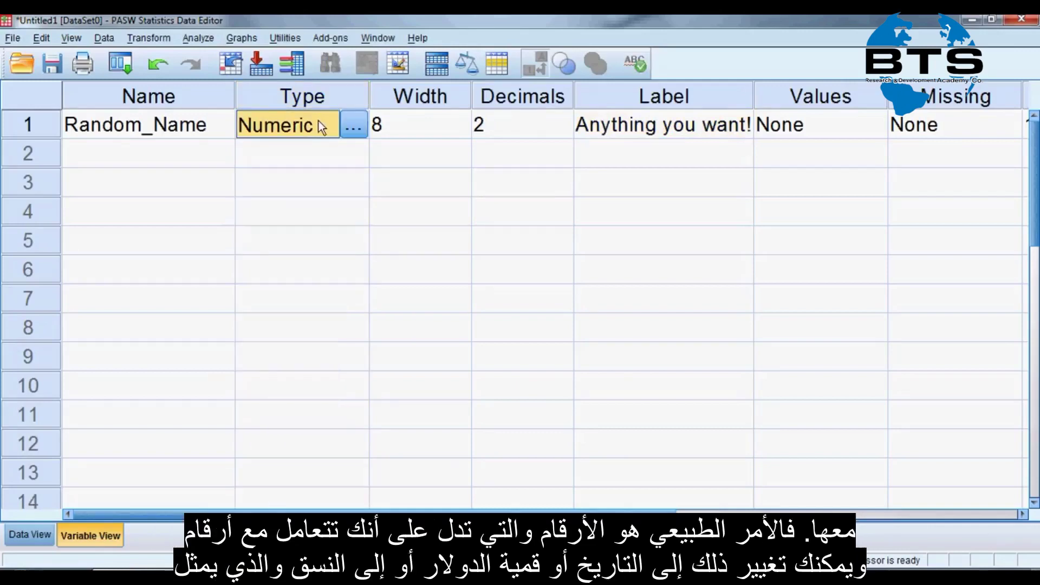
click(345, 123)
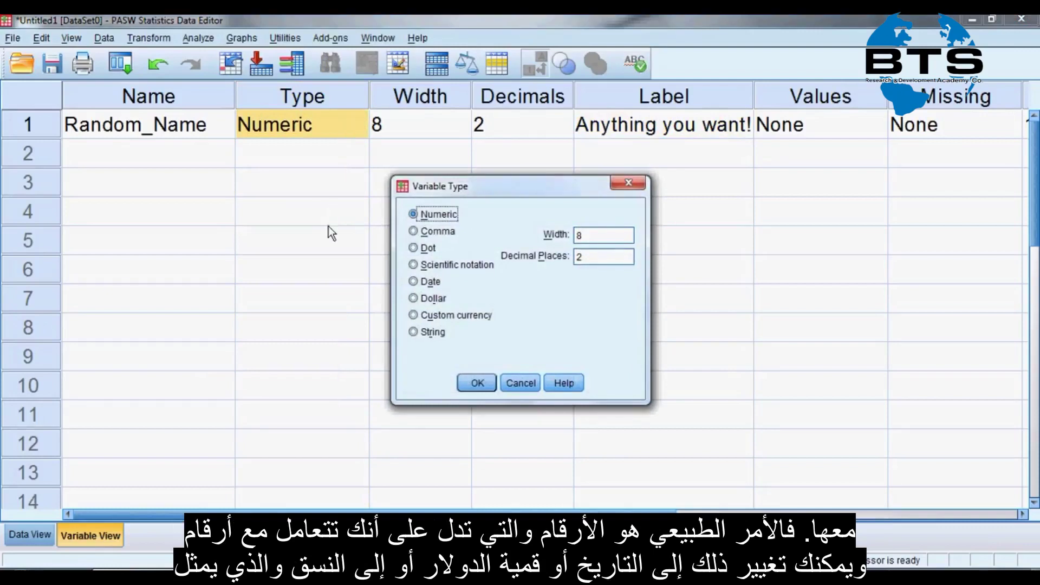
click(413, 282)
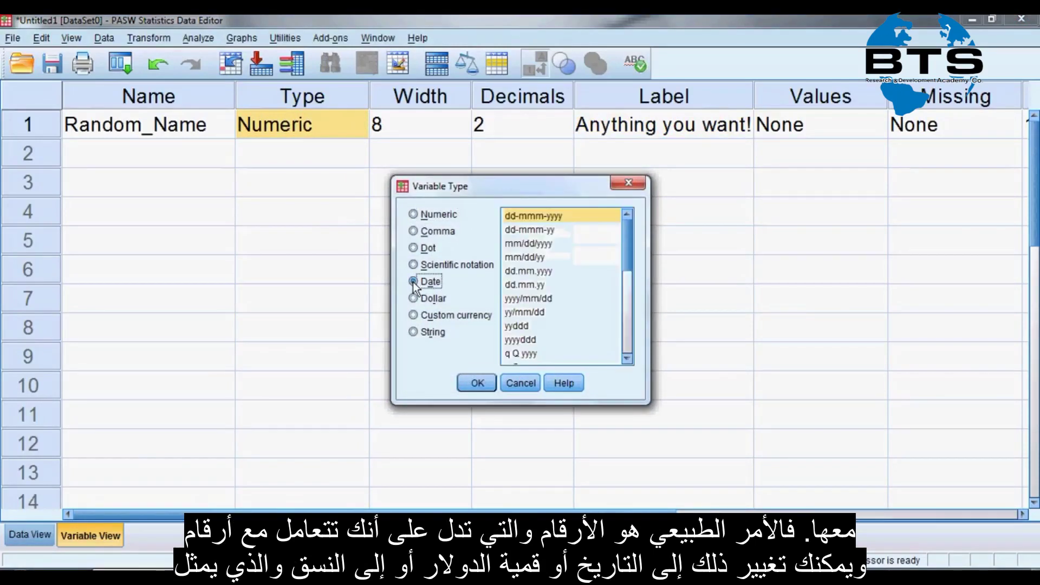
click(414, 298)
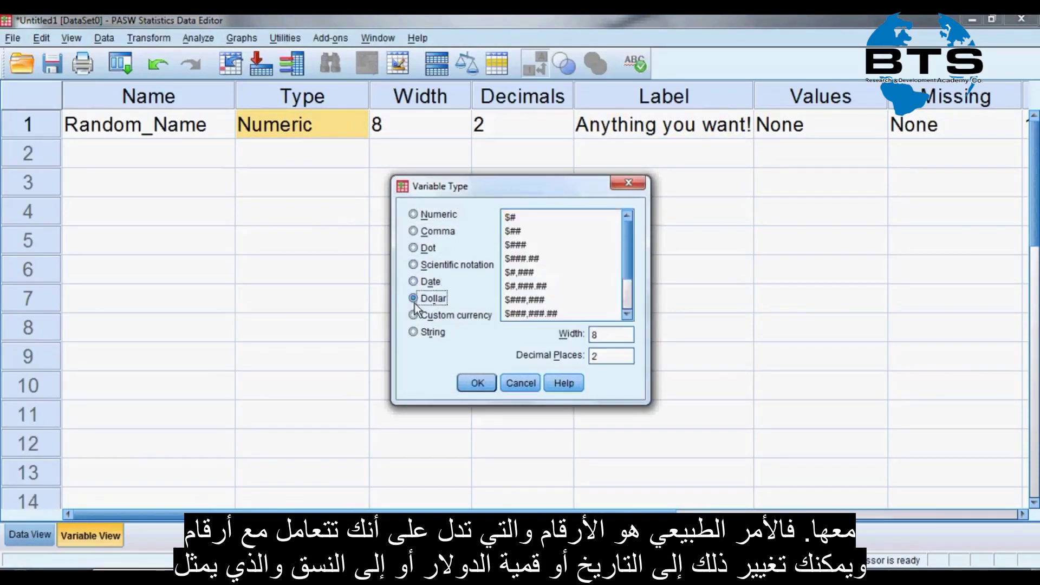
click(413, 332)
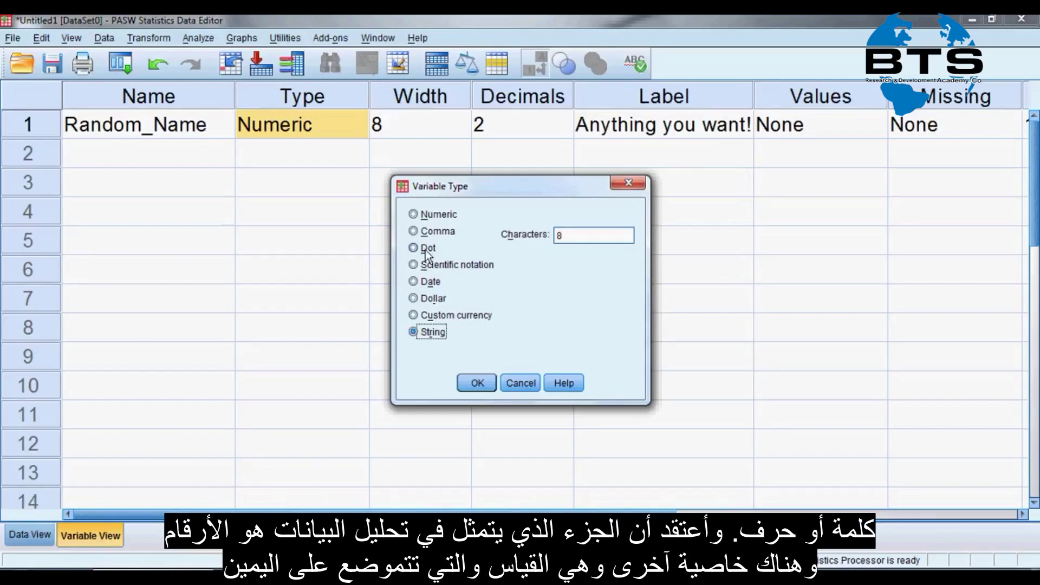
click(414, 215)
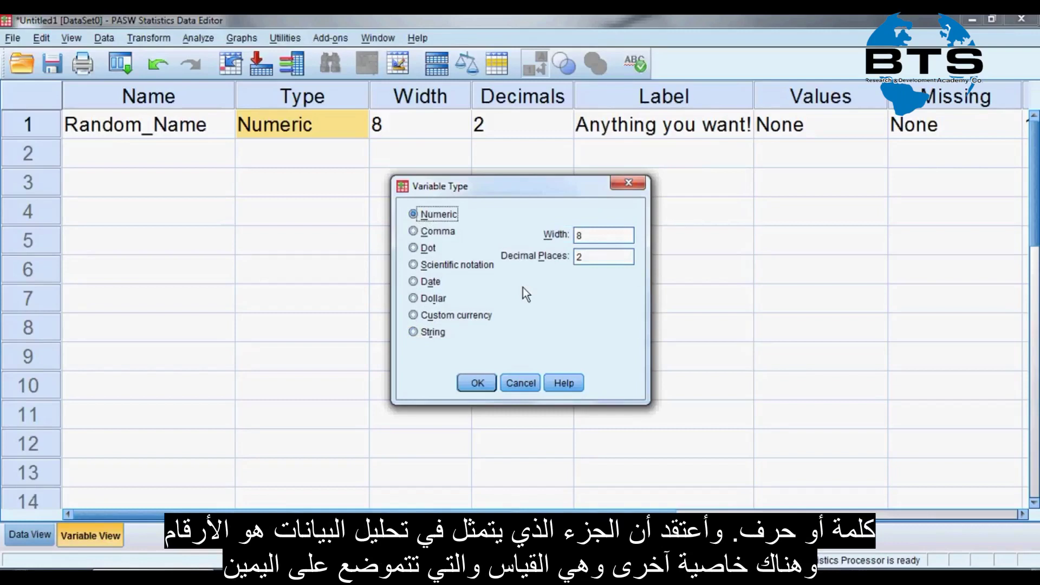
click(514, 381)
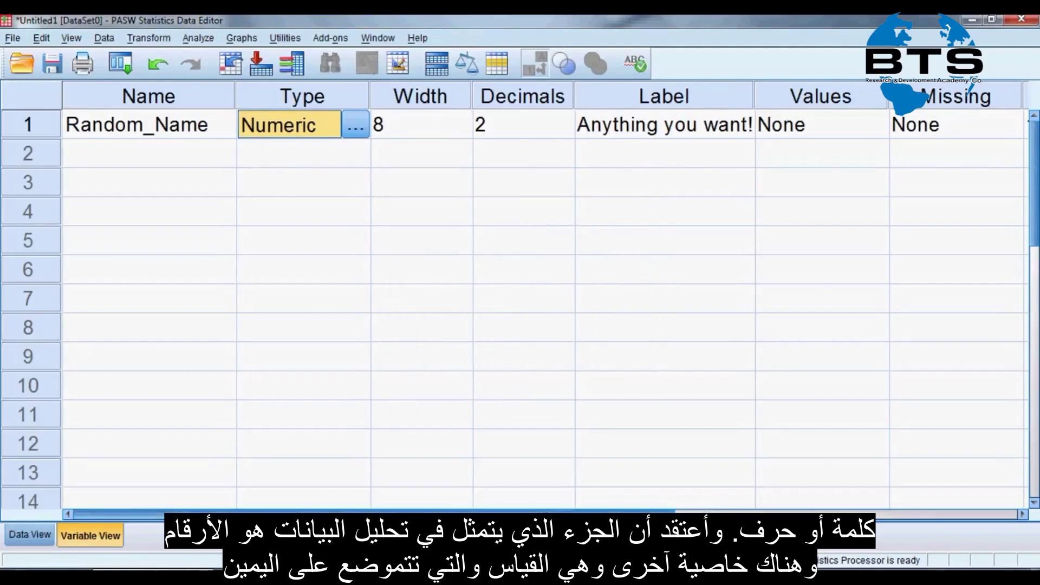
- Set the measurement level of the Random_Name variable to Scale
drag(379, 514, 425, 513)
drag(707, 517, 985, 518)
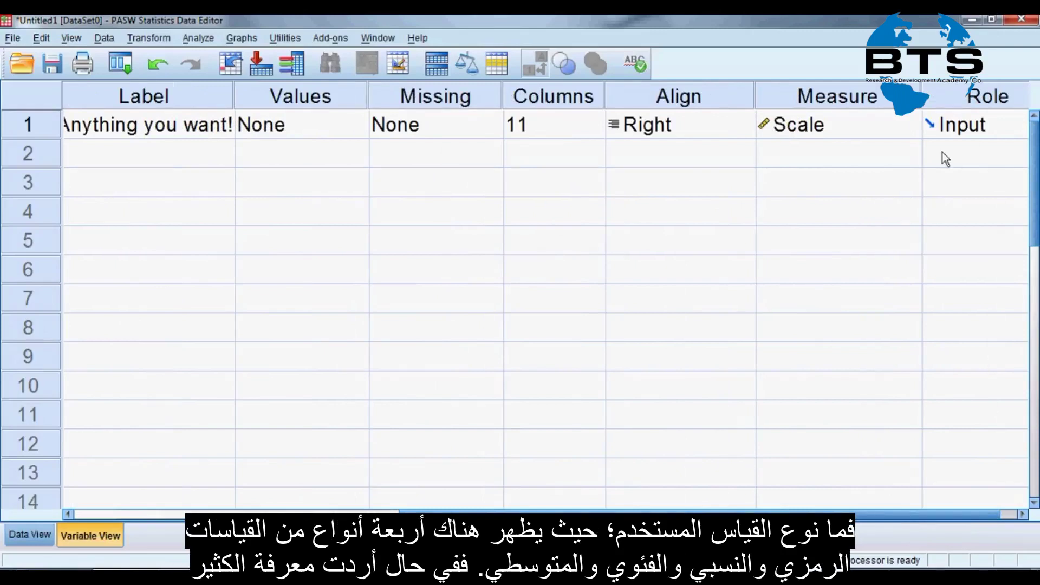
click(853, 126)
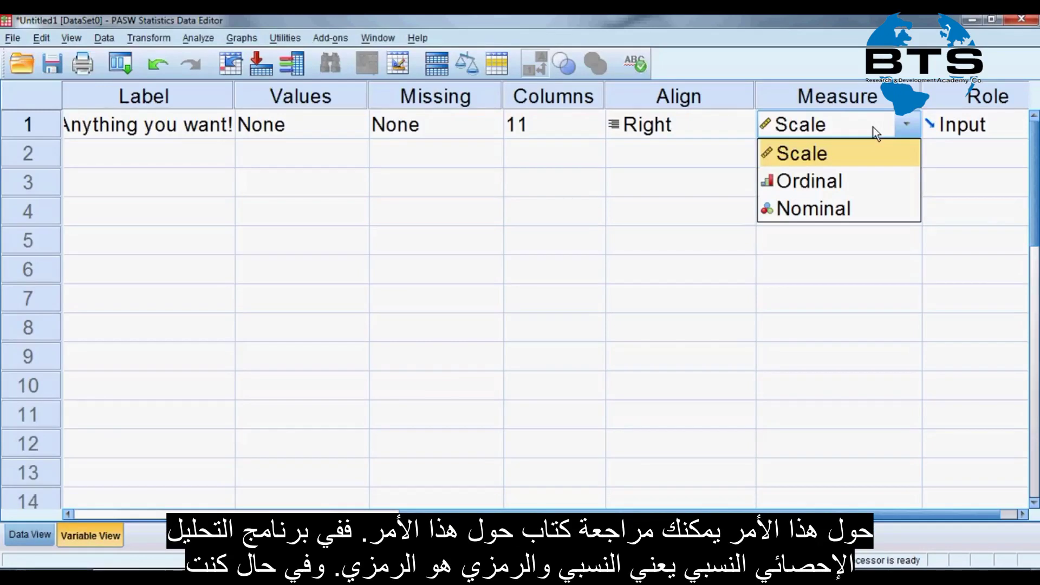
click(826, 160)
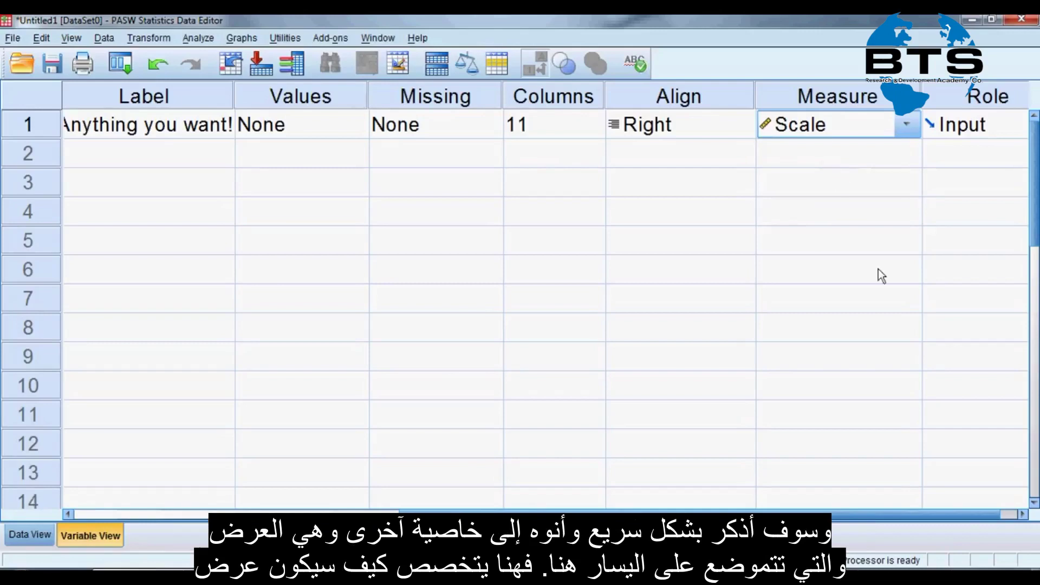
- Examine the Width, Type and Decimals properties of the Random_Name variable, leaving its type definition as it is
drag(619, 515, 374, 514)
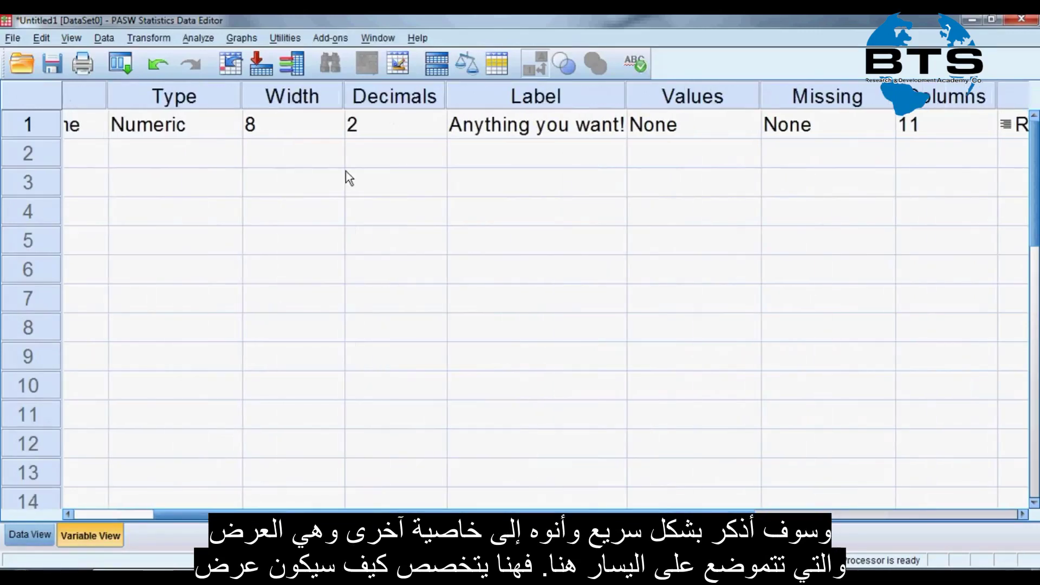
click(291, 98)
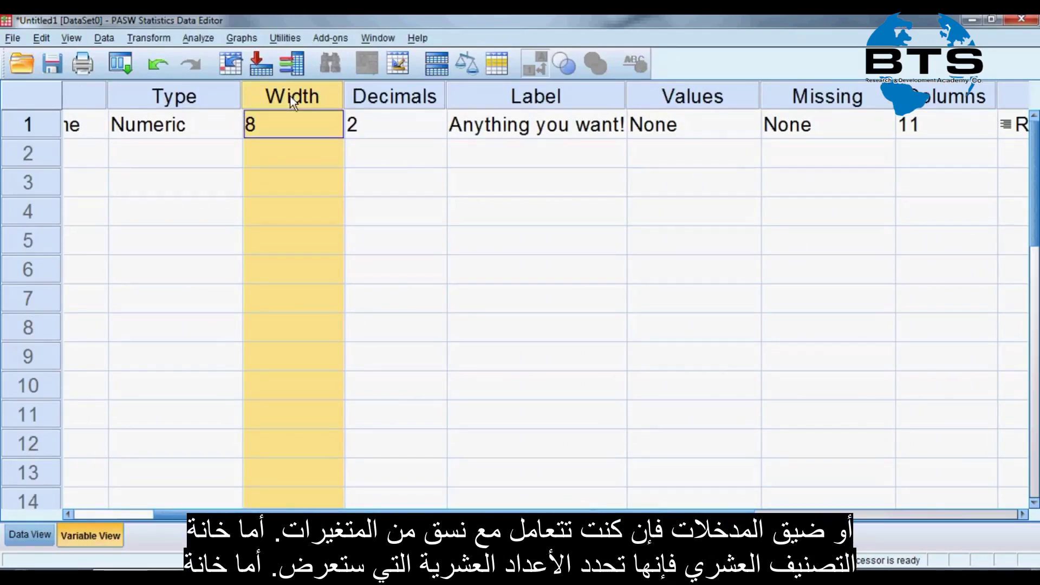
click(164, 130)
click(227, 128)
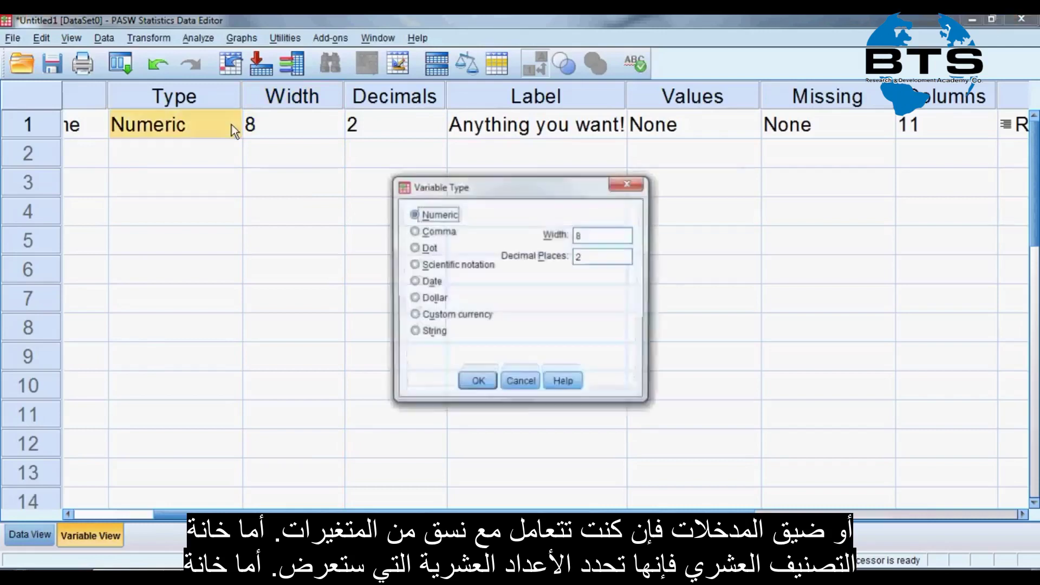
click(535, 383)
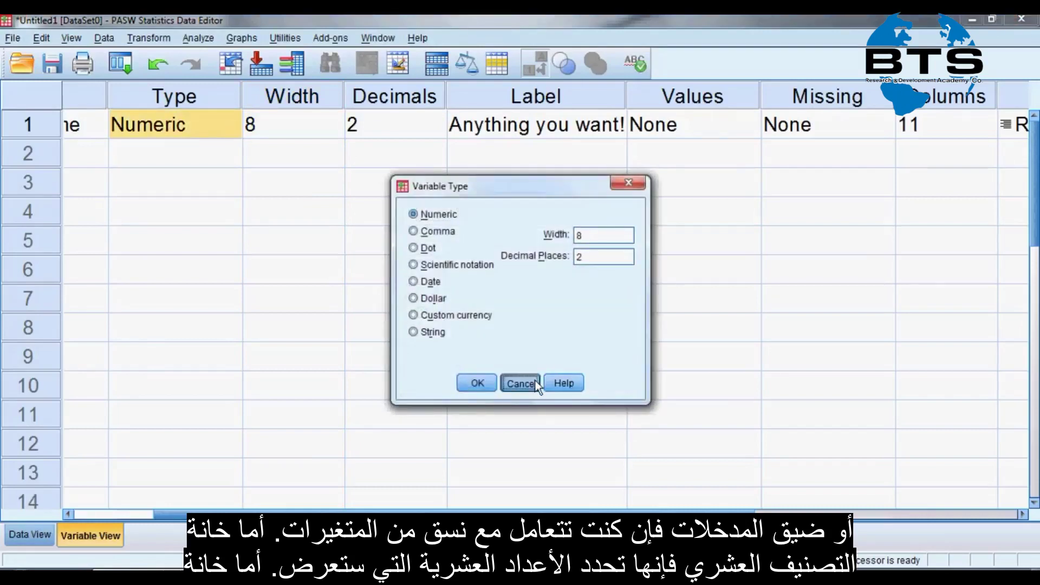
click(400, 117)
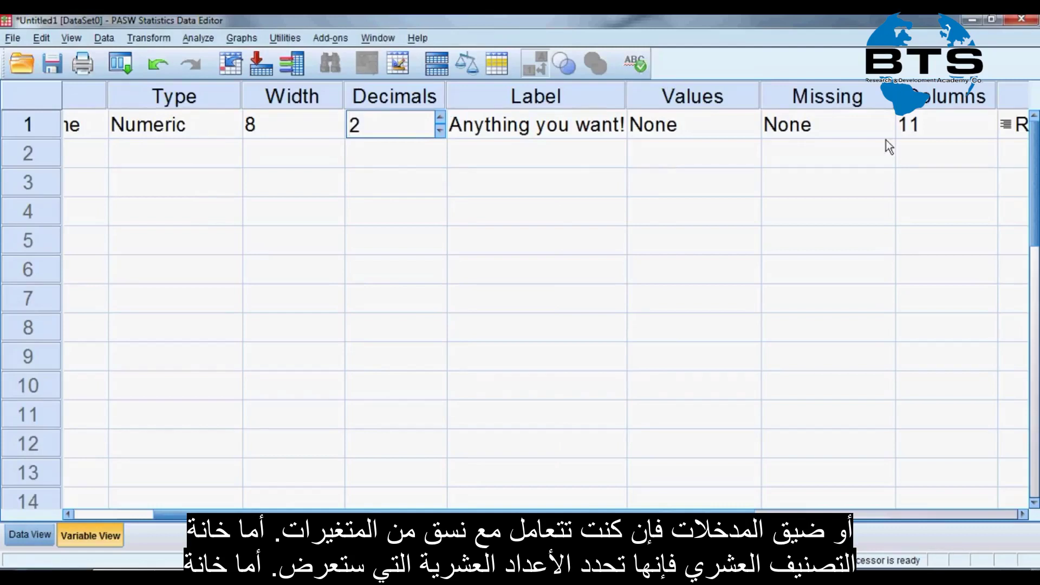
- Widen the Random_Name column in Data View to 13 characters and check its Columns property in Variable View
click(936, 96)
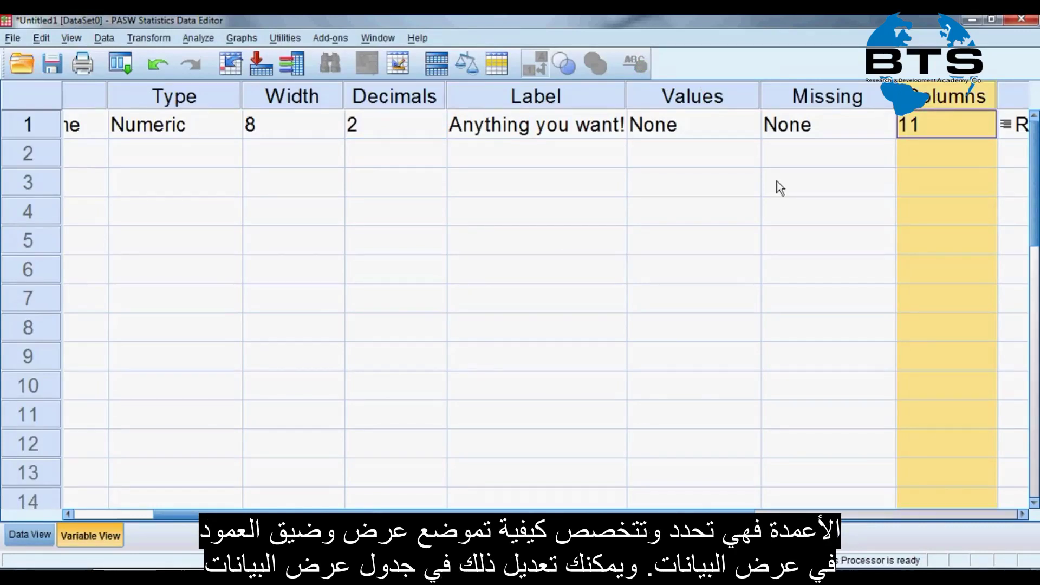
click(24, 531)
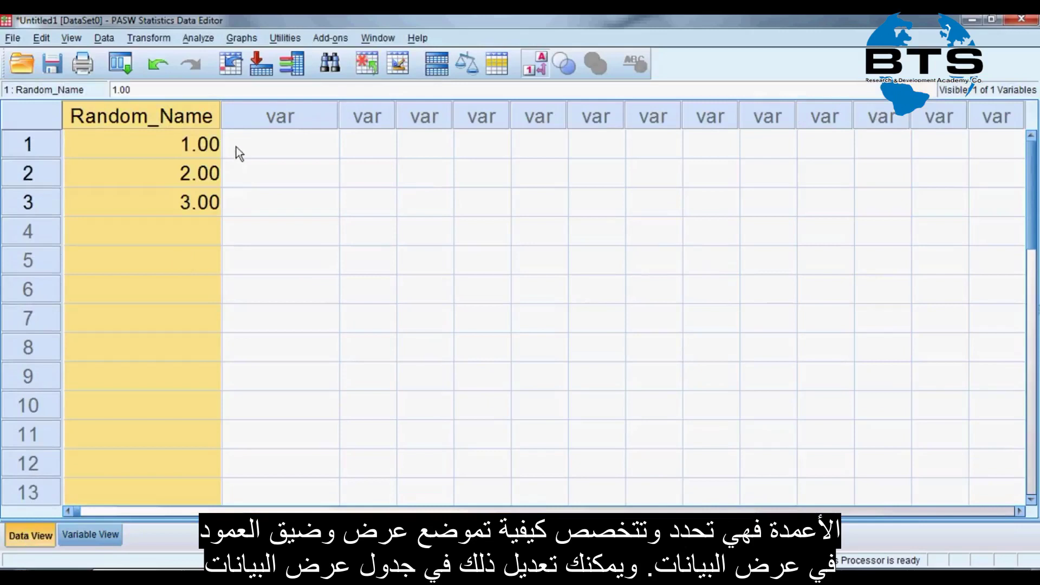
drag(219, 119, 254, 129)
click(87, 534)
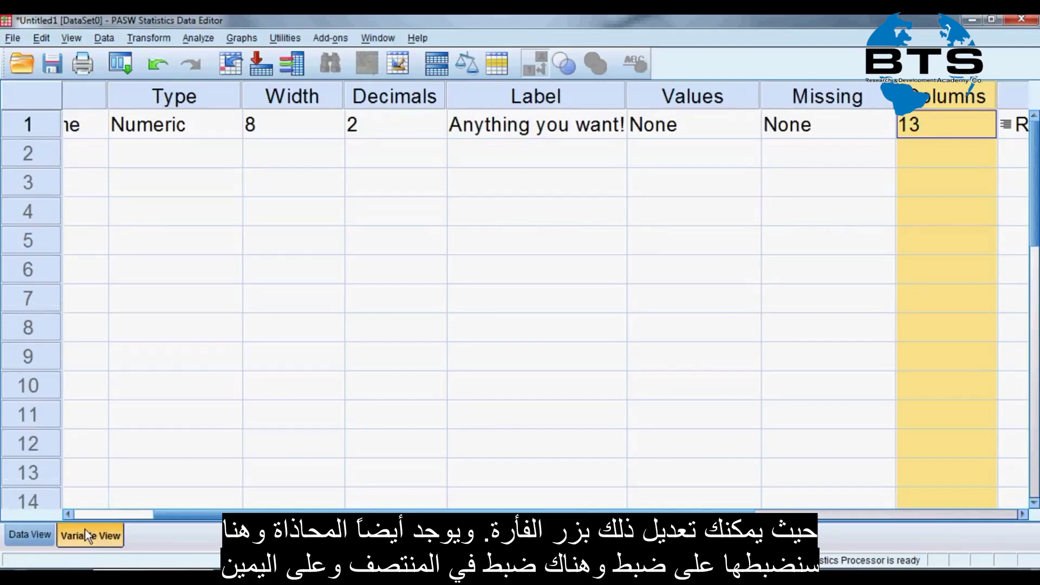
- Examine the variable's alignment choices and its Values, Missing and Role properties
click(276, 513)
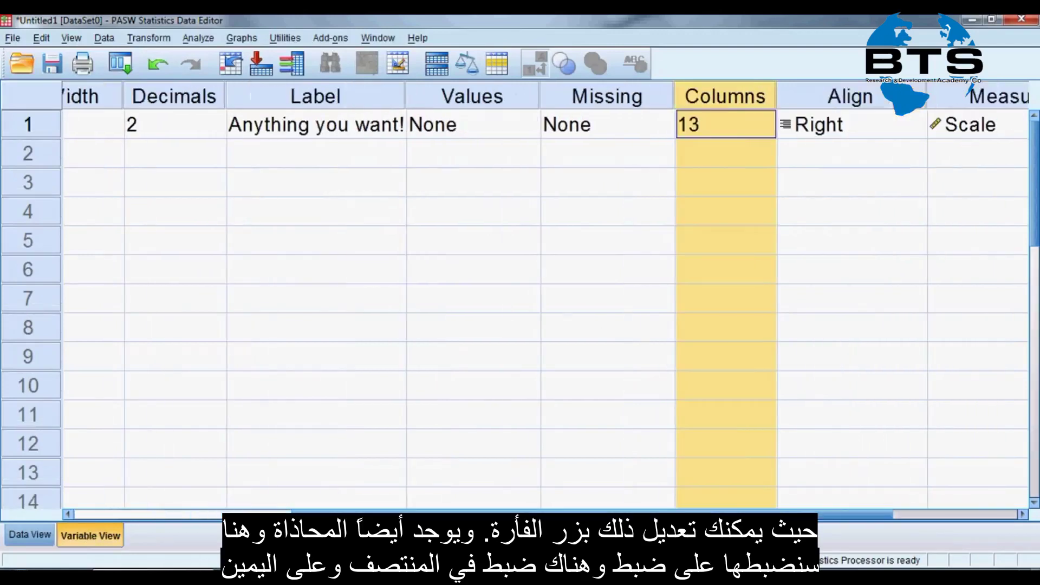
click(844, 98)
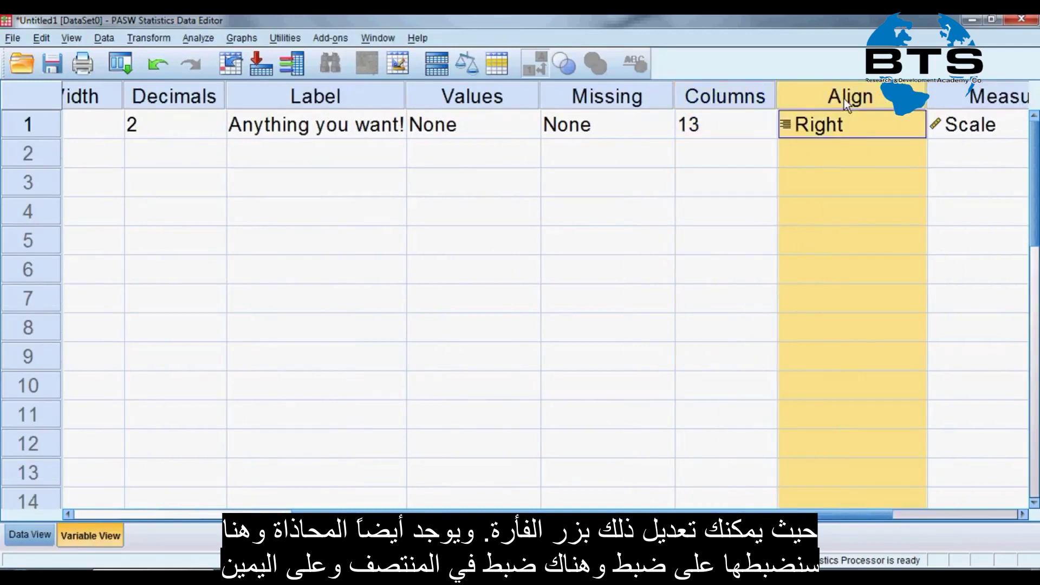
click(862, 129)
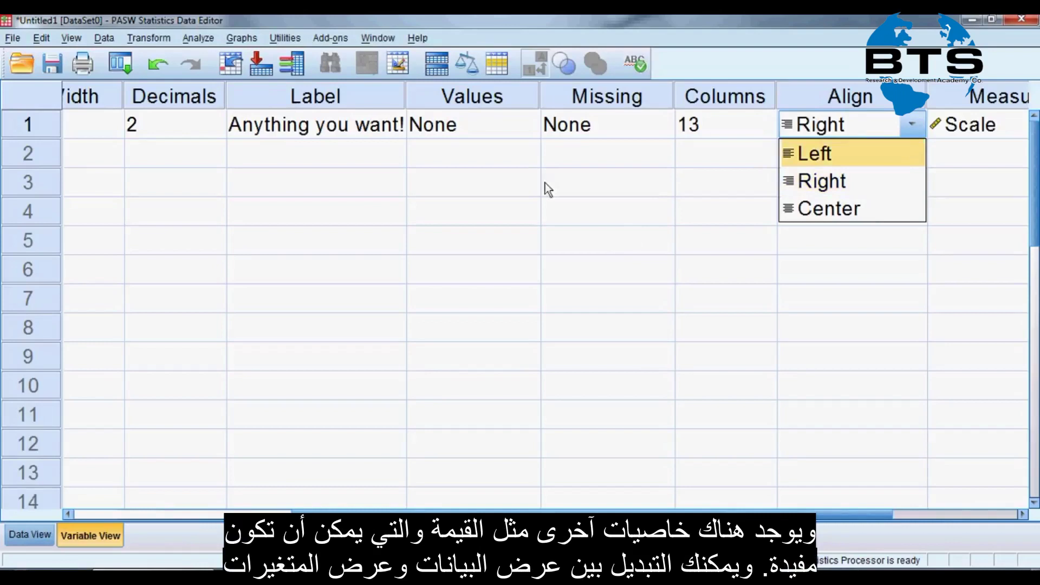
click(502, 97)
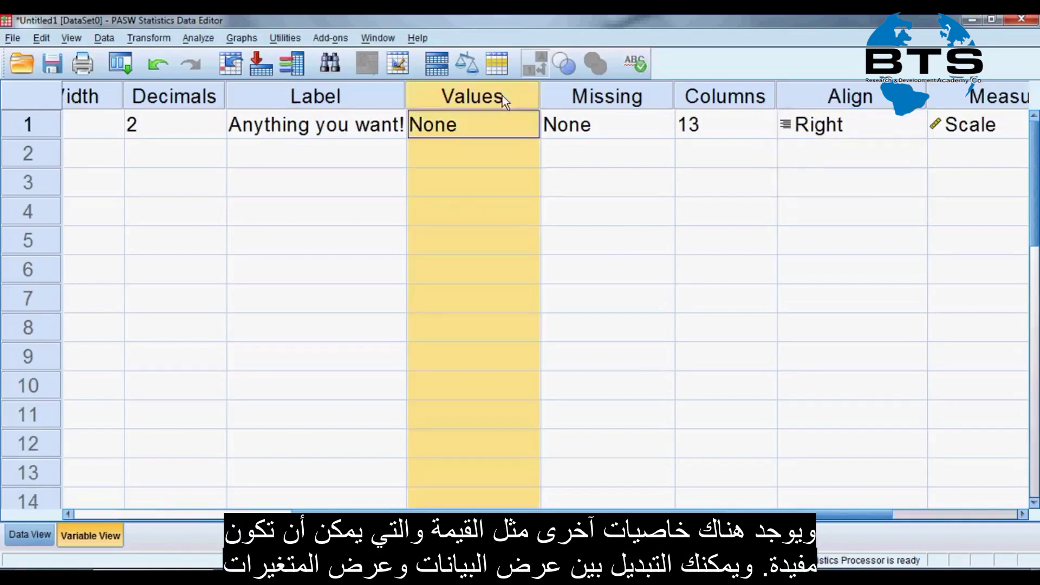
click(576, 98)
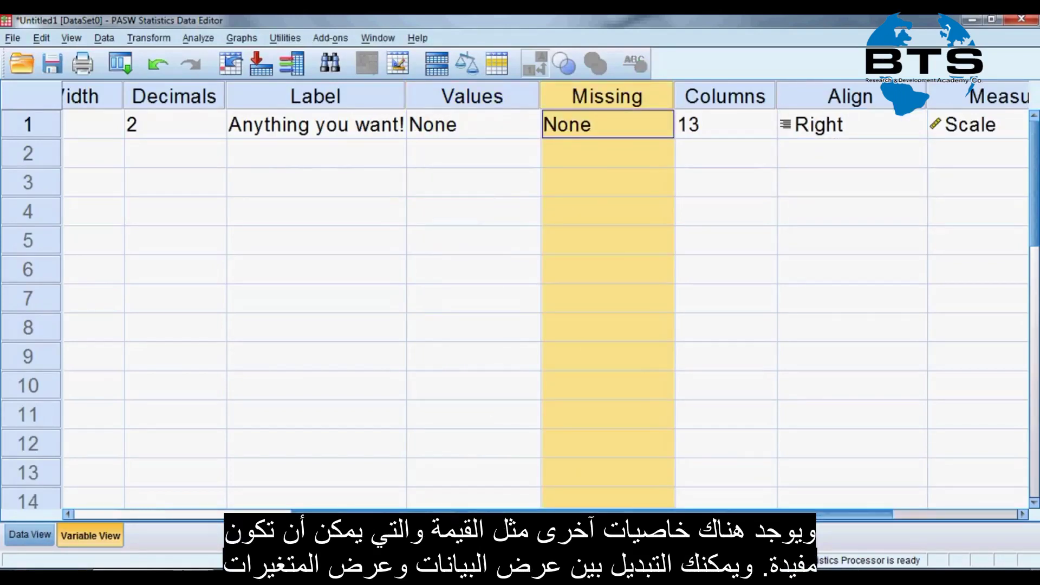
scroll(546, 295, right, 3)
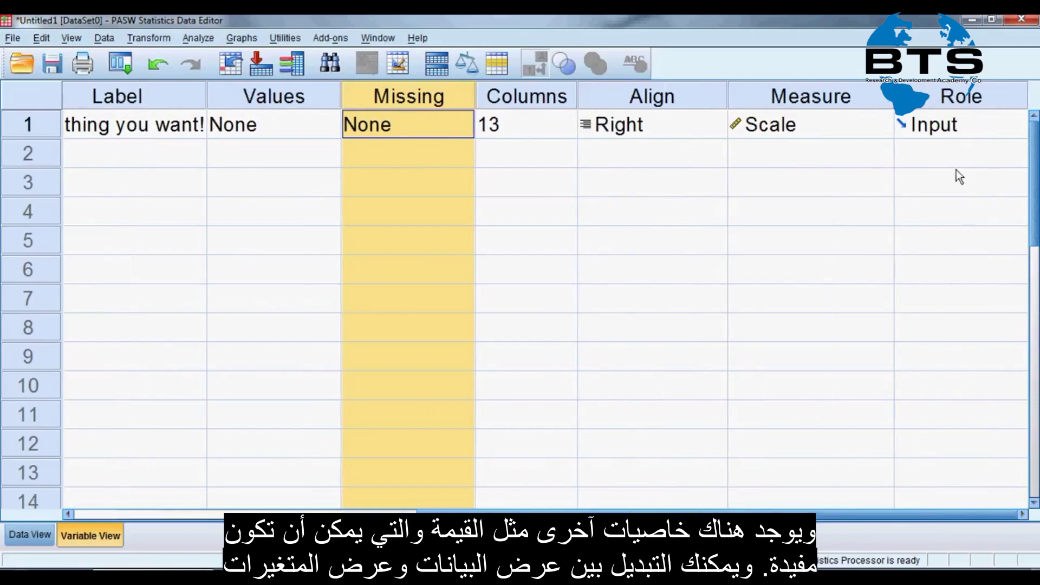
click(946, 100)
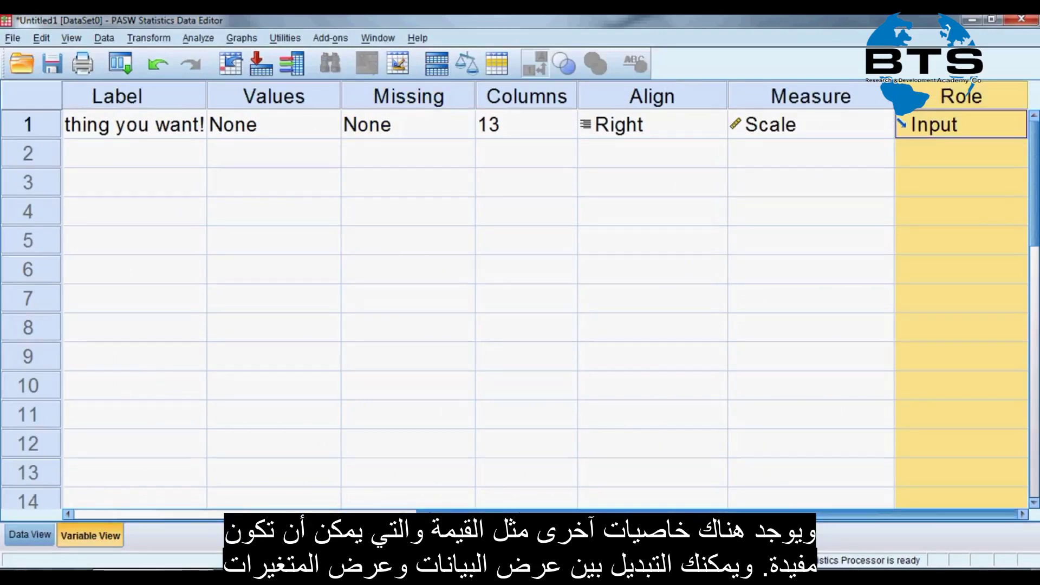
drag(779, 513, 562, 482)
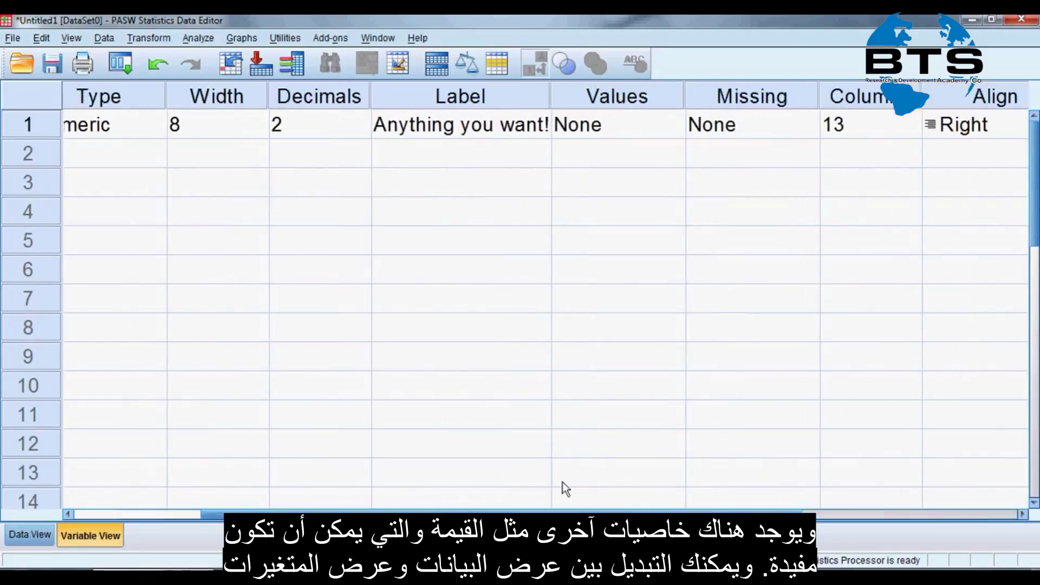
drag(325, 513, 200, 514)
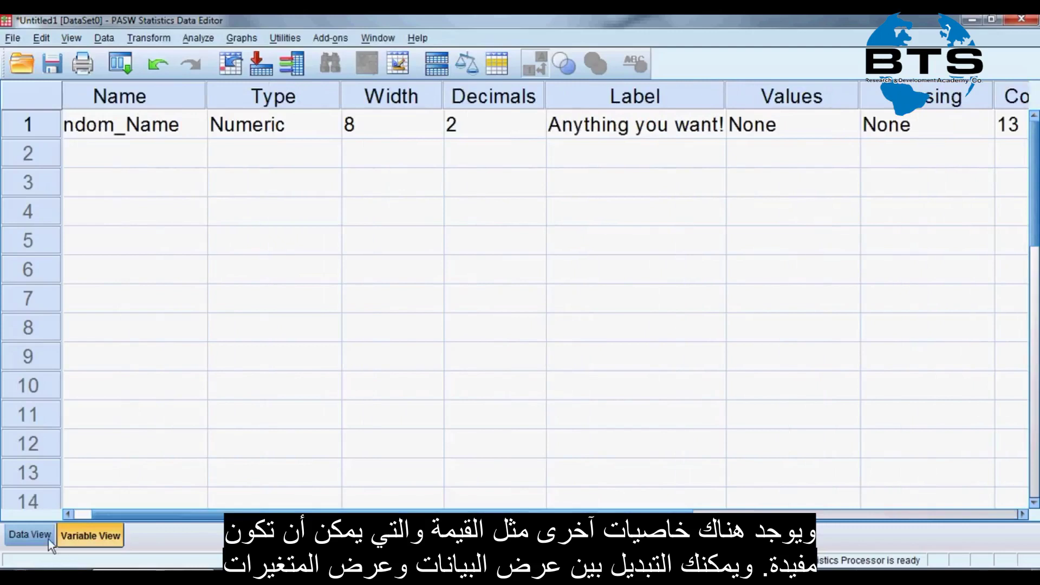
- Switch to Data View, jump to the variable's definition from its column heading, and return to its data from its row number
click(28, 538)
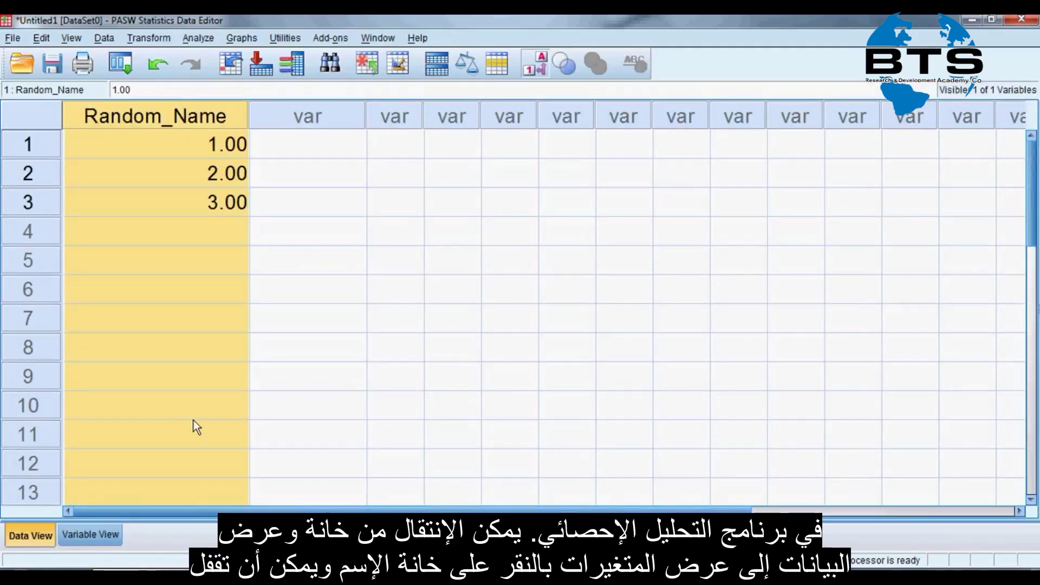
double_click(165, 120)
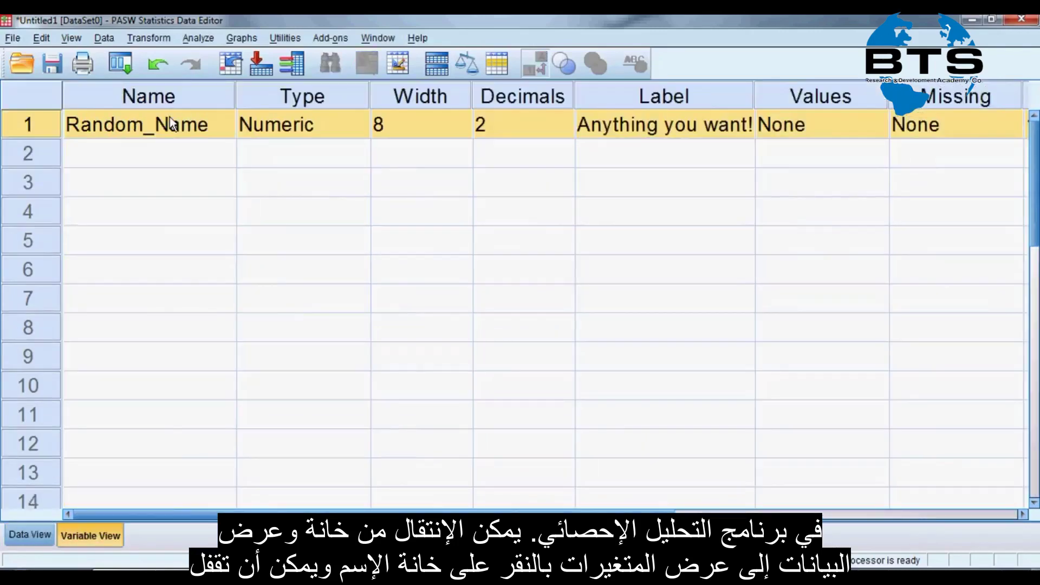
double_click(31, 128)
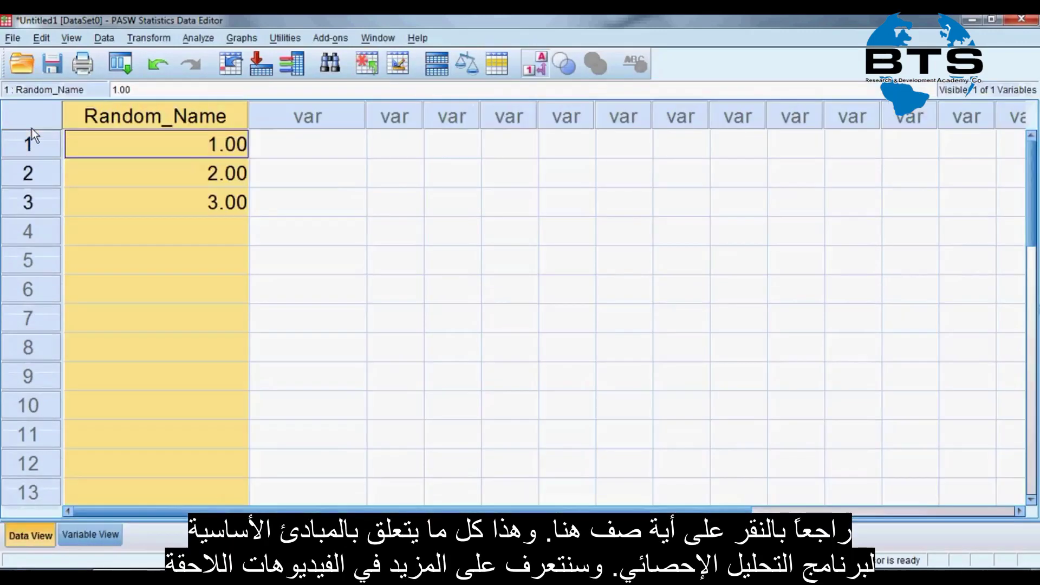